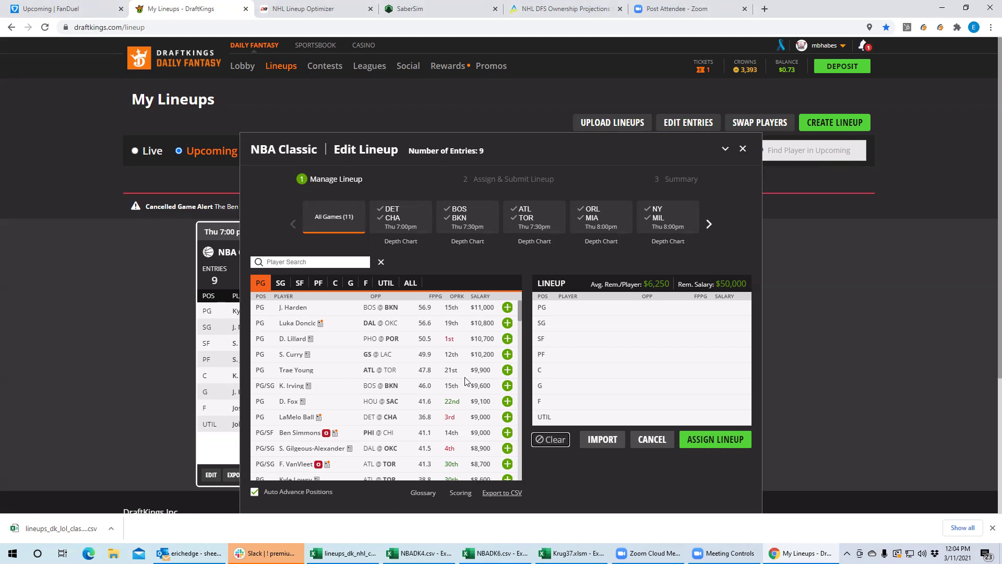
Filter the player pool to the DET @ CHA game and check the player projections in the NBADK_Worksheet sheet of Krug37.xlsm.
click(394, 220)
click(394, 219)
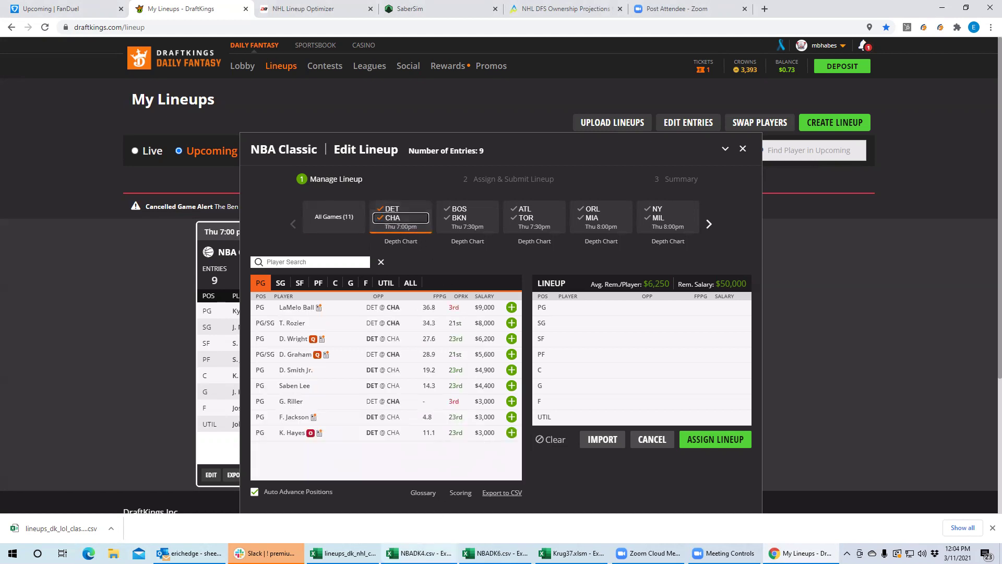
click(572, 553)
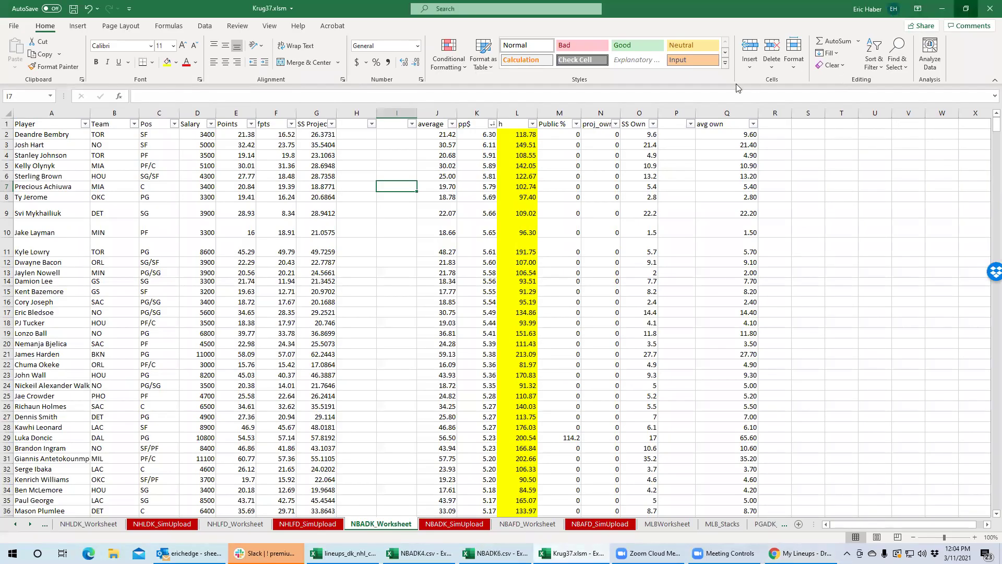
click(964, 12)
key(alt+Tab)
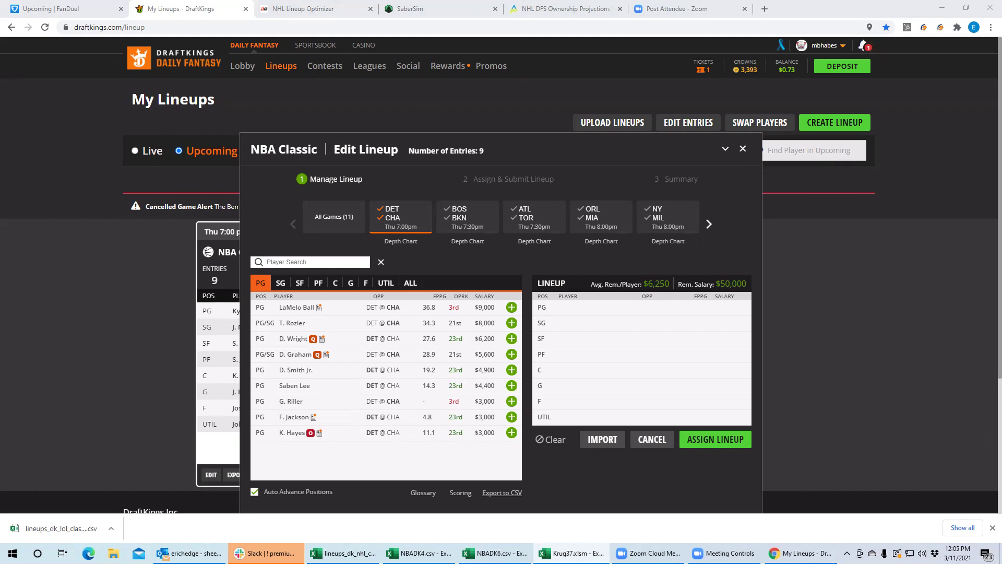
Detach the Post Attendee - Zoom page into its own browser window.
mouse_move(825, 45)
drag(721, 7, 720, 78)
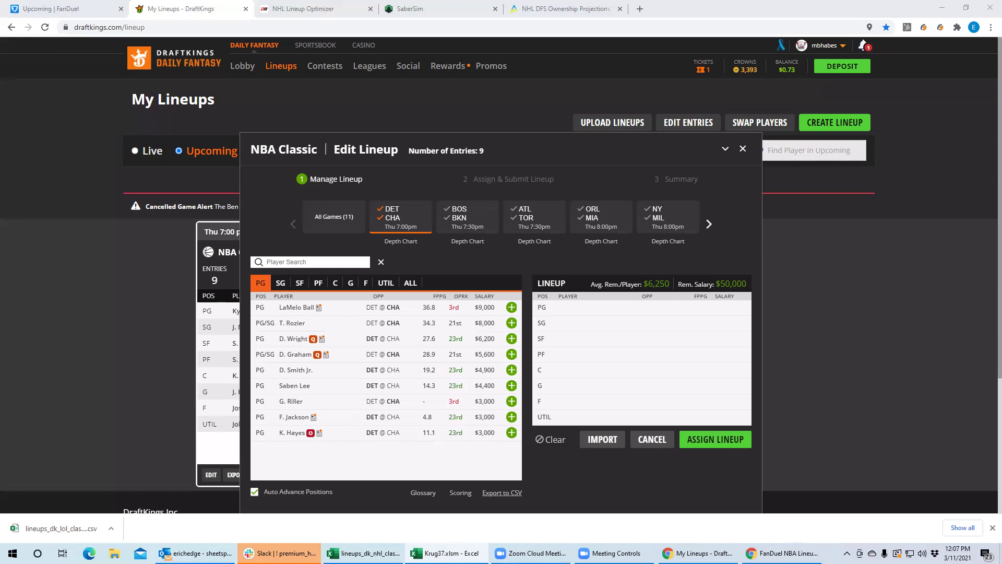
Limit the player pool to Brooklyn's players and add J. Harden to the lineup at point guard.
click(400, 219)
click(458, 219)
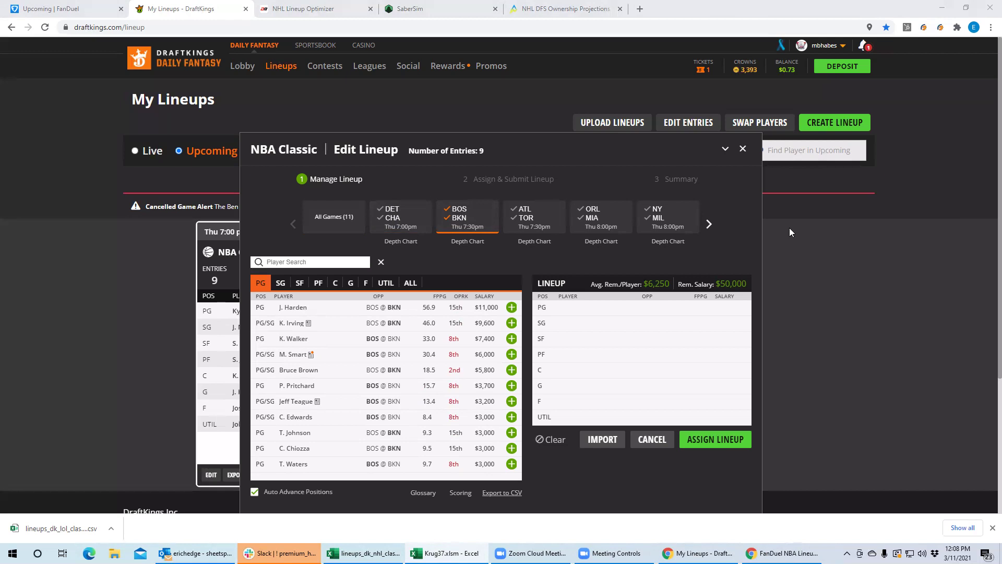
click(458, 209)
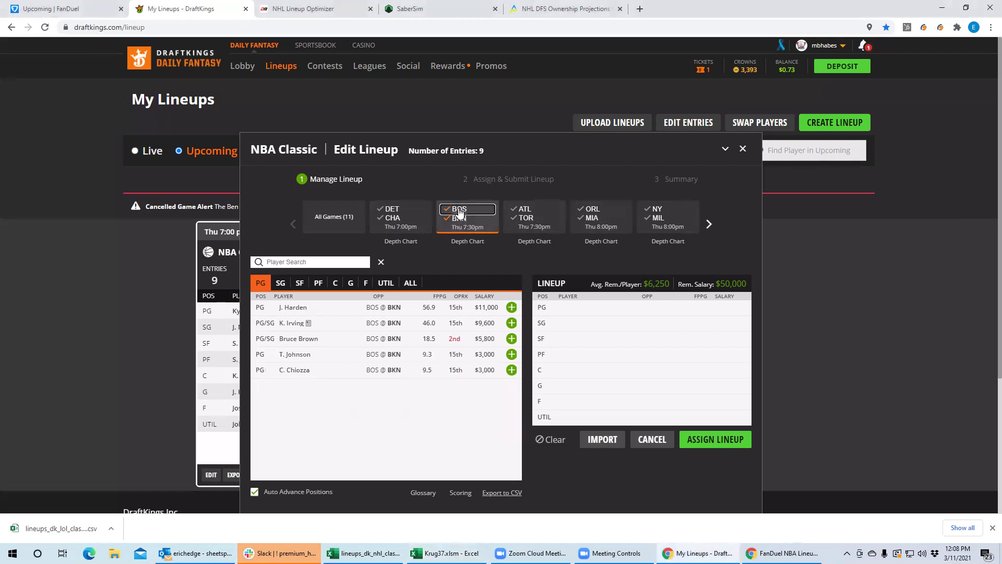
click(458, 218)
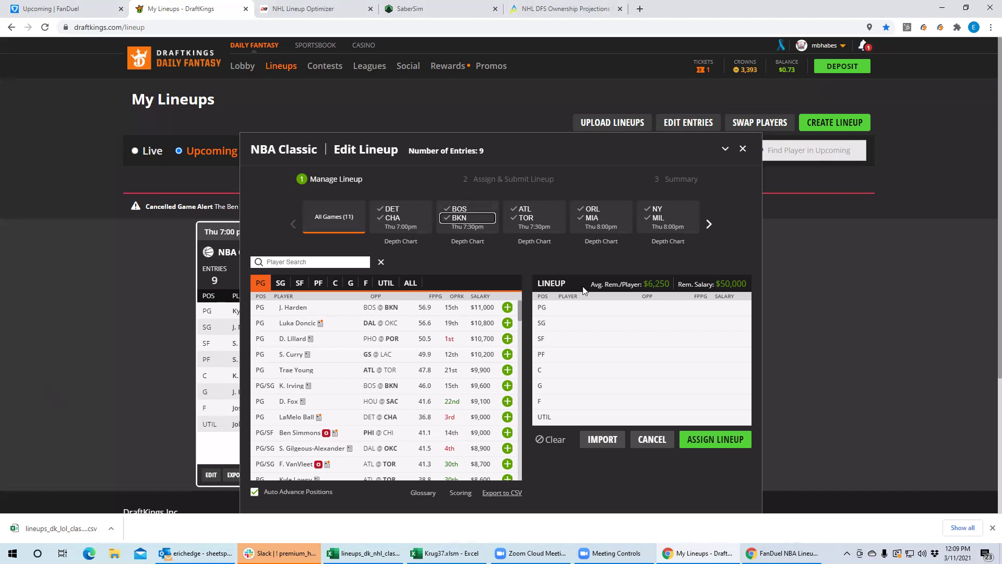
click(453, 229)
click(512, 308)
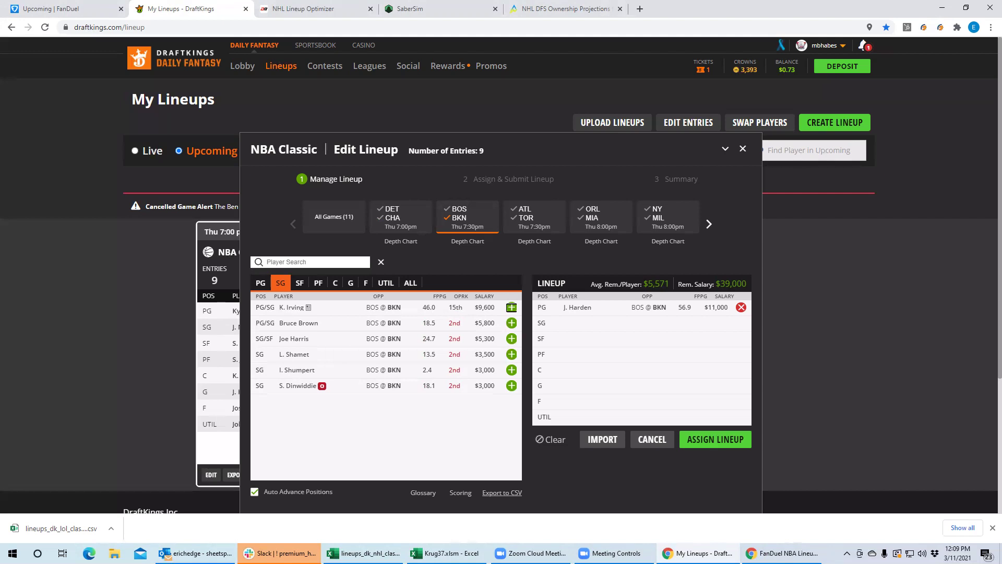
Clear the Brooklyn filter and list only Toronto's shooting guards.
key(super+d)
key(super+d)
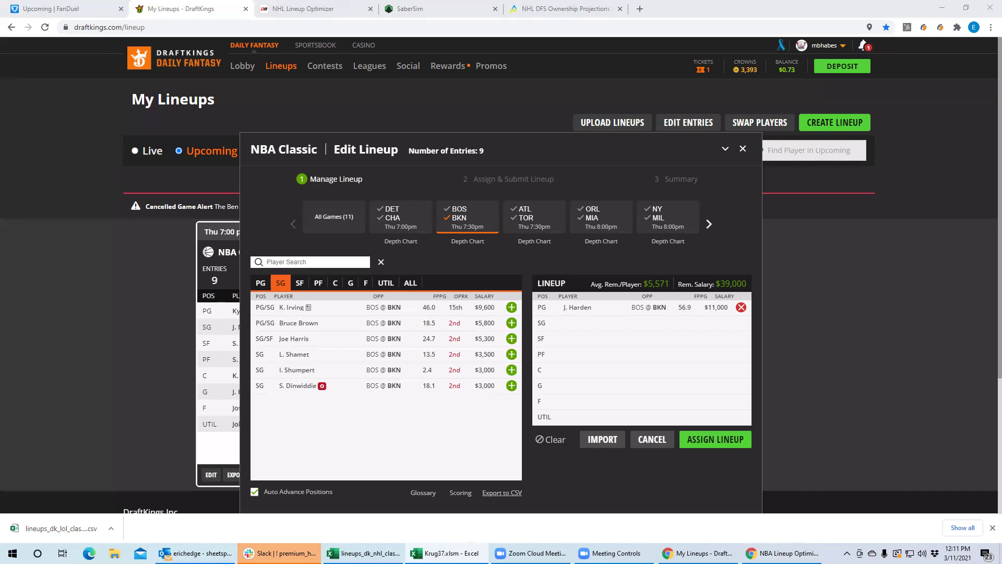
click(459, 208)
click(460, 217)
click(459, 209)
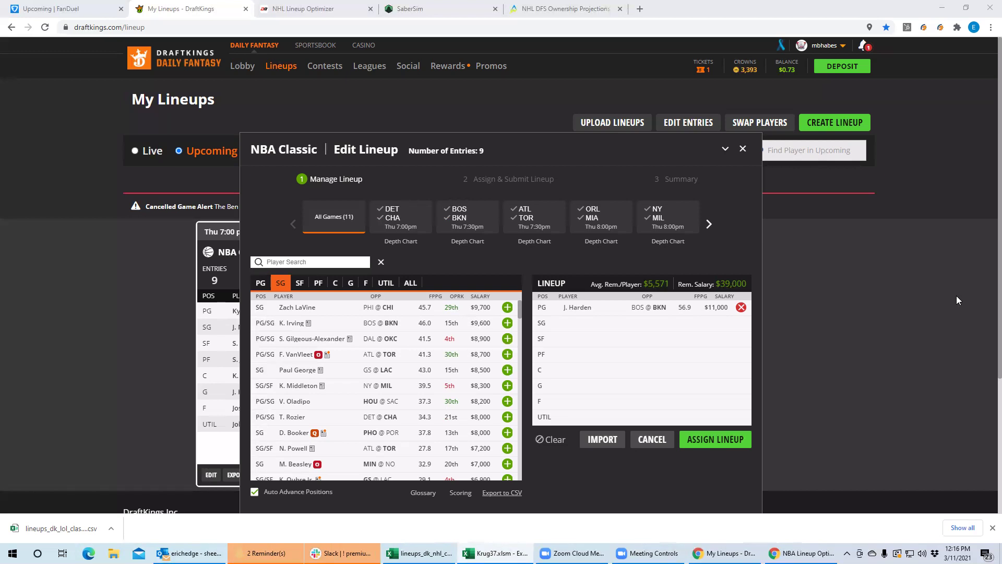
click(528, 218)
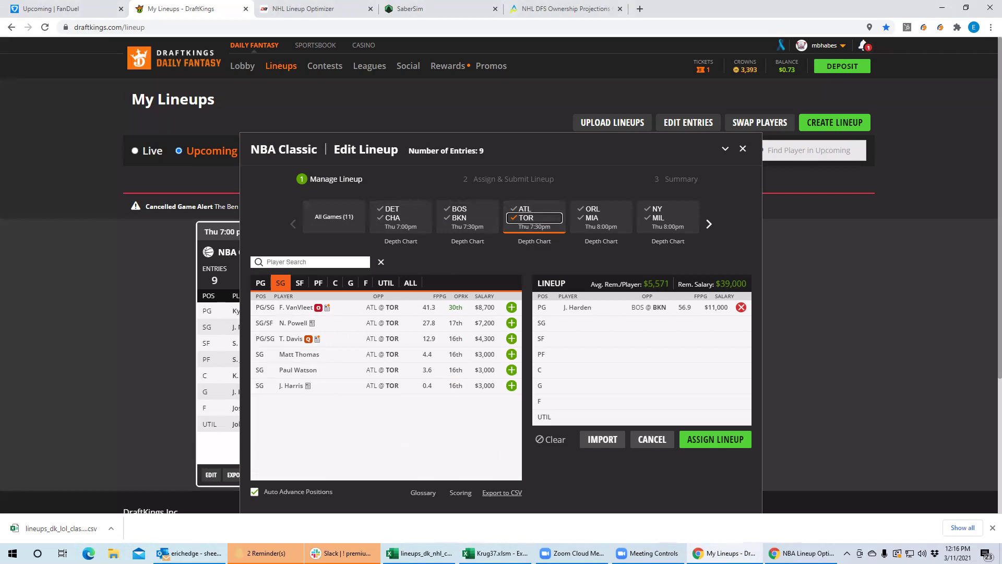
Review Norman Powell's 10-game log and close his player card.
key(alt+Tab)
click(291, 323)
click(485, 230)
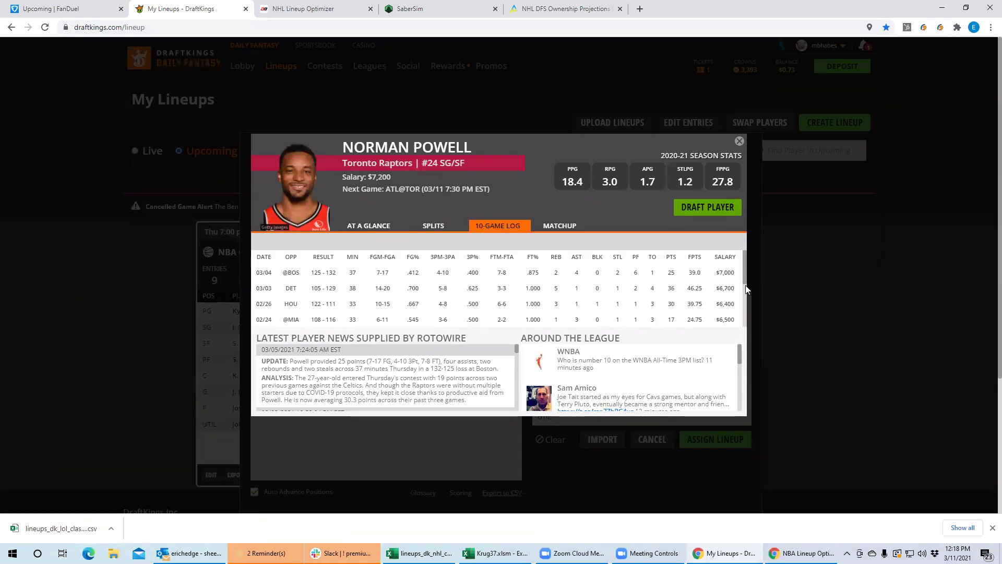
drag(745, 272, 711, 172)
click(738, 141)
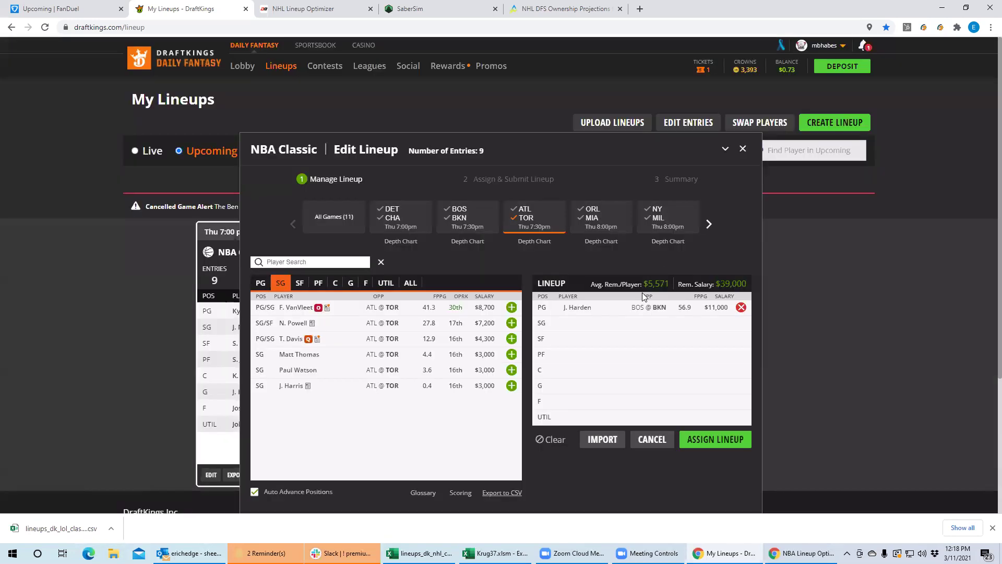
Replace the Toronto filter to examine the shooting guards of Atlanta and of the ORL @ MIA game.
click(534, 218)
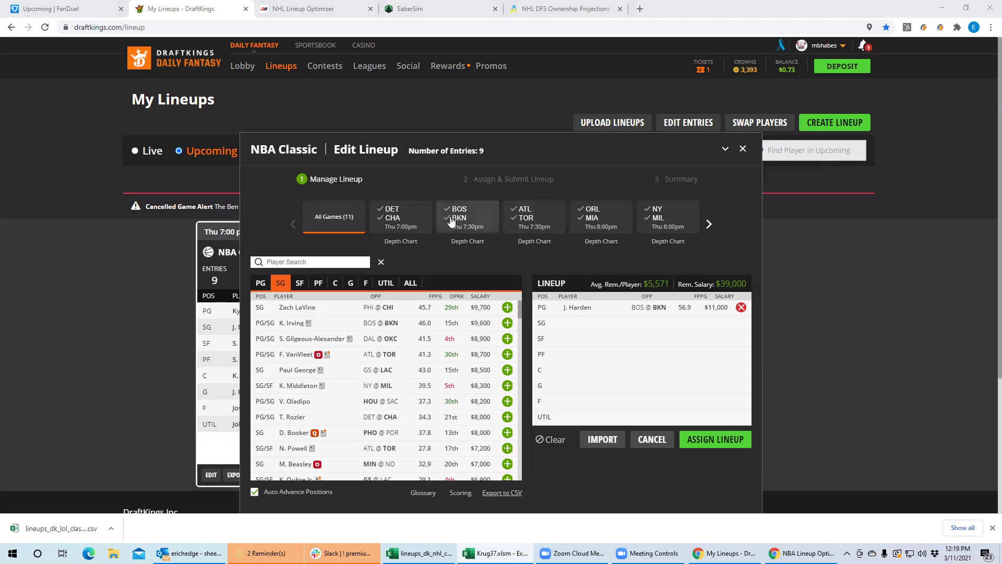
click(526, 212)
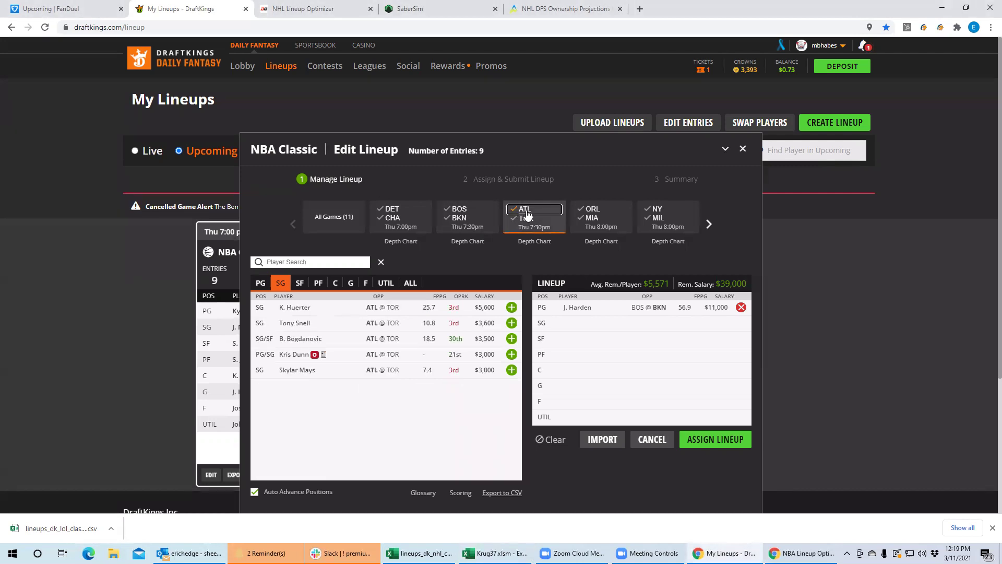
click(530, 216)
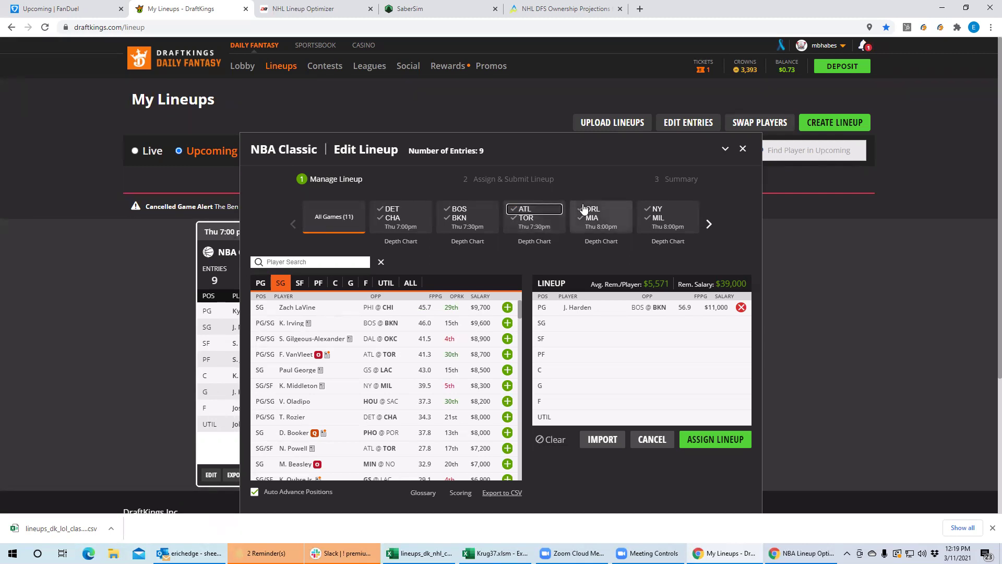
click(593, 221)
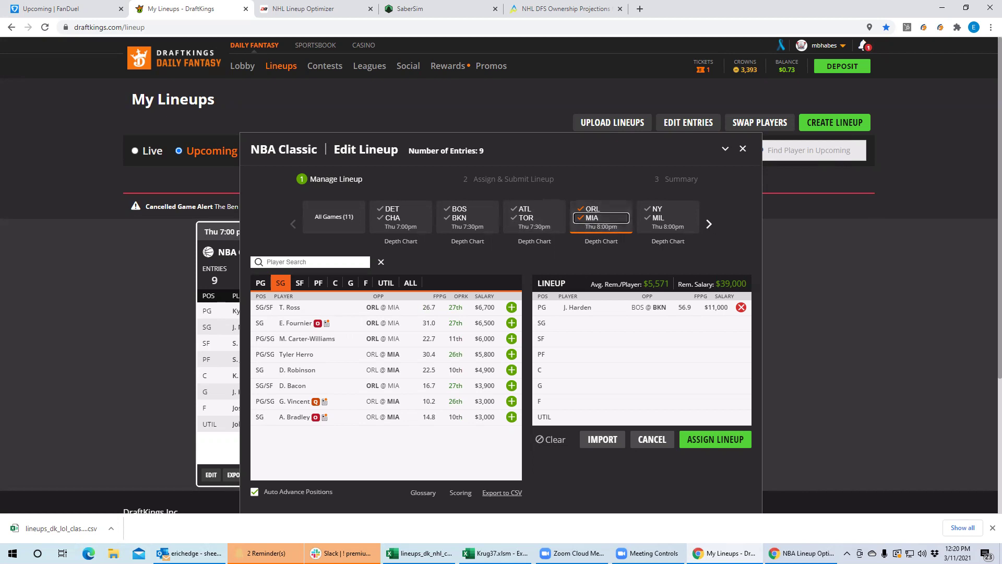
key(alt+Tab)
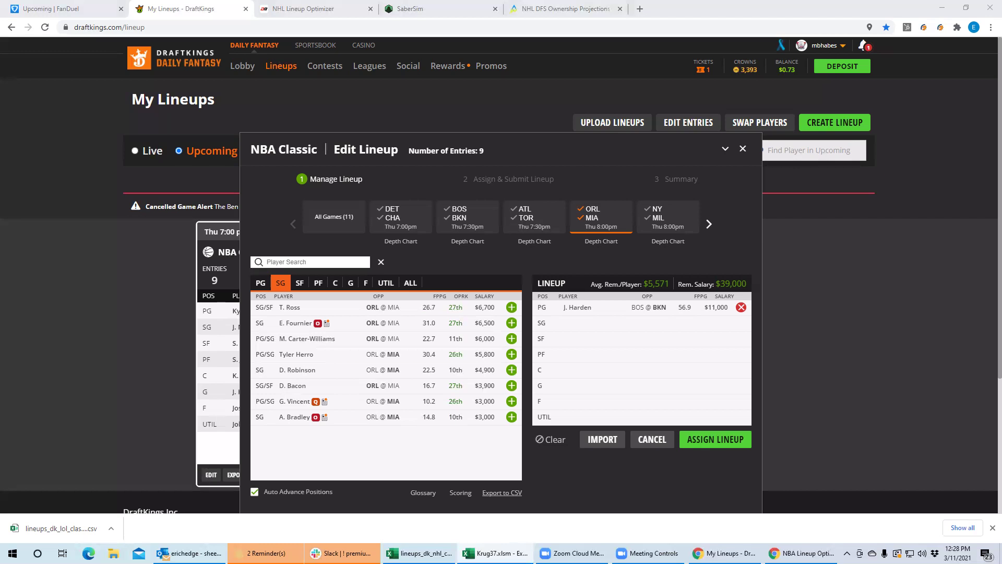
Filter the player pool to the NY @ MIL game and add B. Portis at power forward and G. Antetokounmpo at center.
click(595, 214)
click(708, 224)
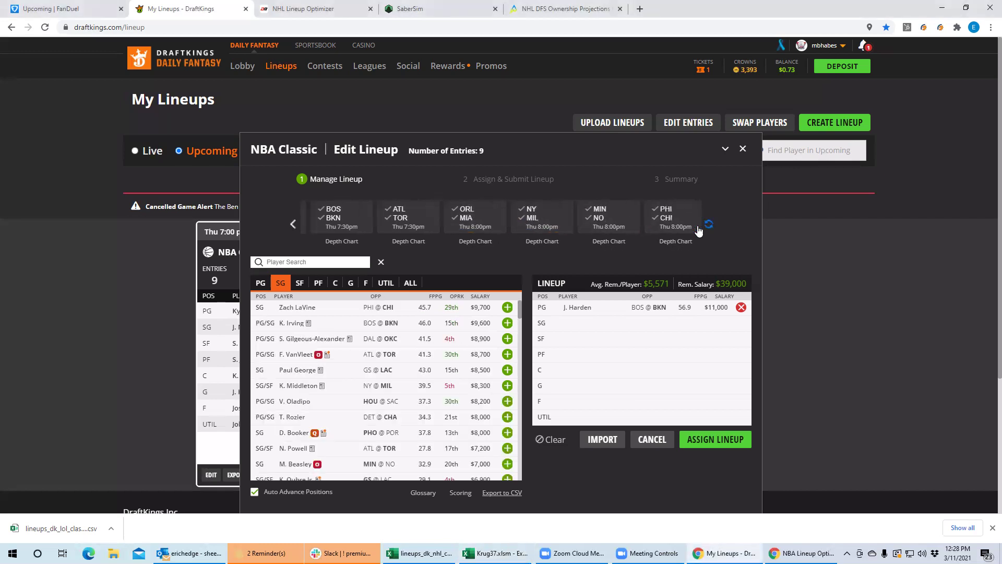
click(297, 226)
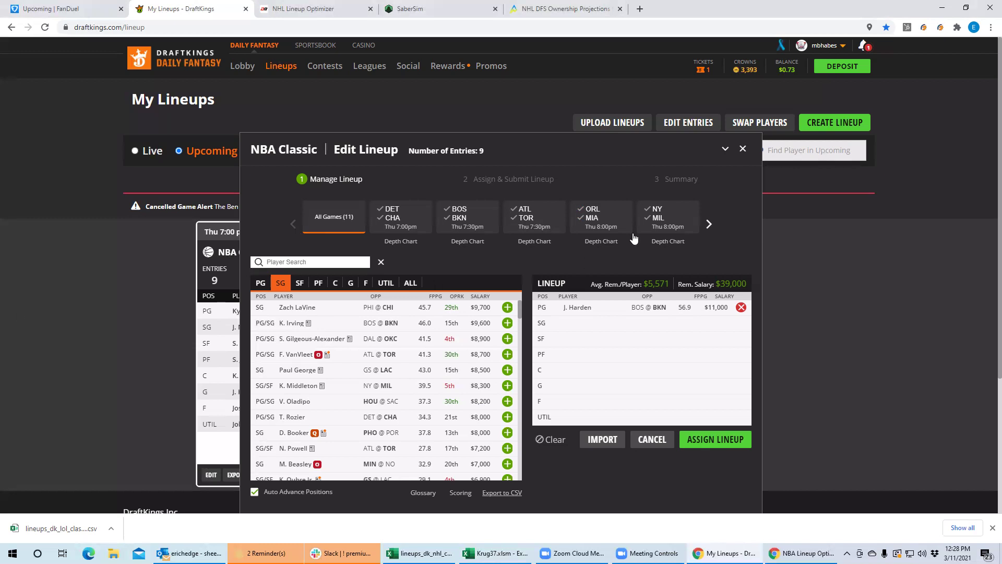
click(660, 214)
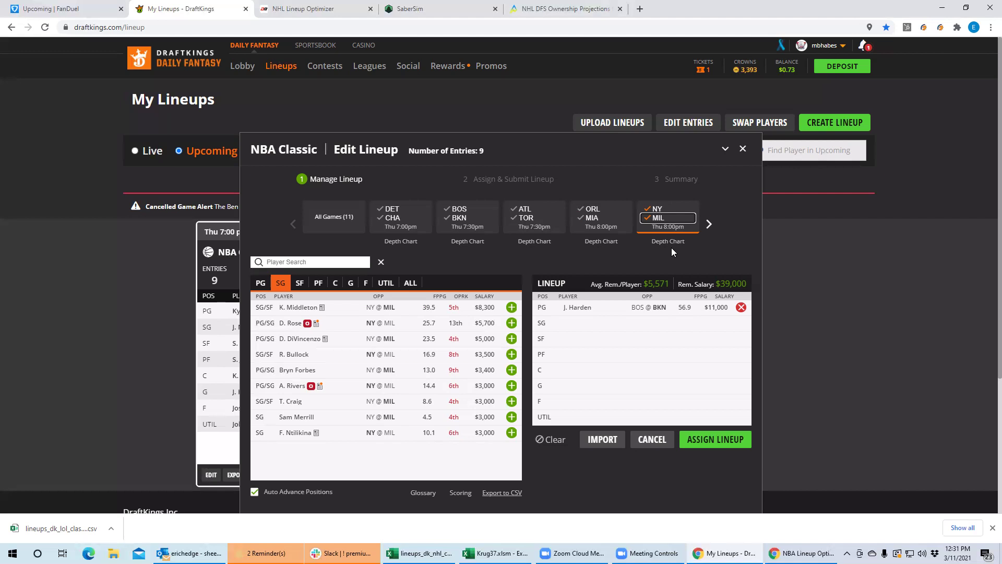
click(336, 286)
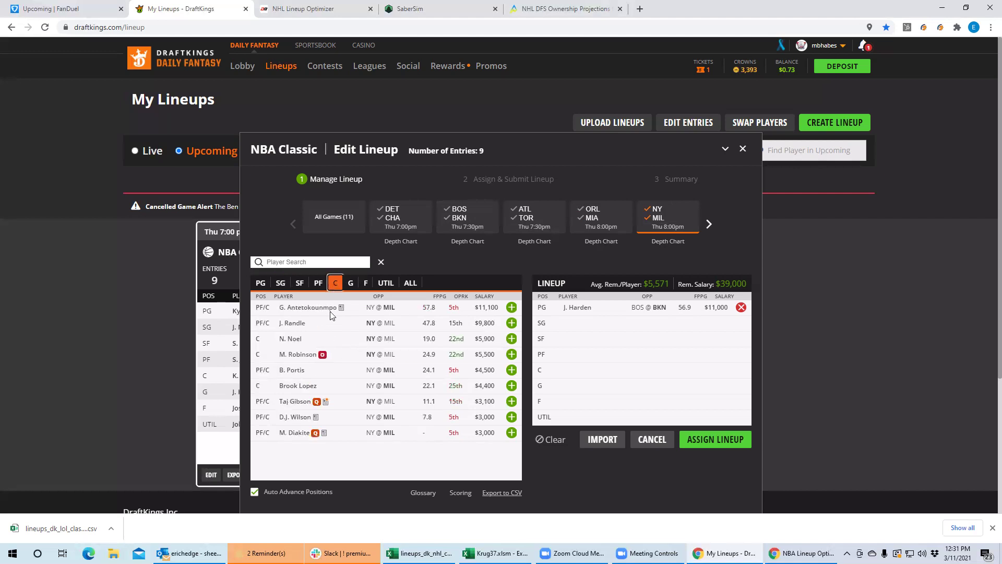
click(318, 287)
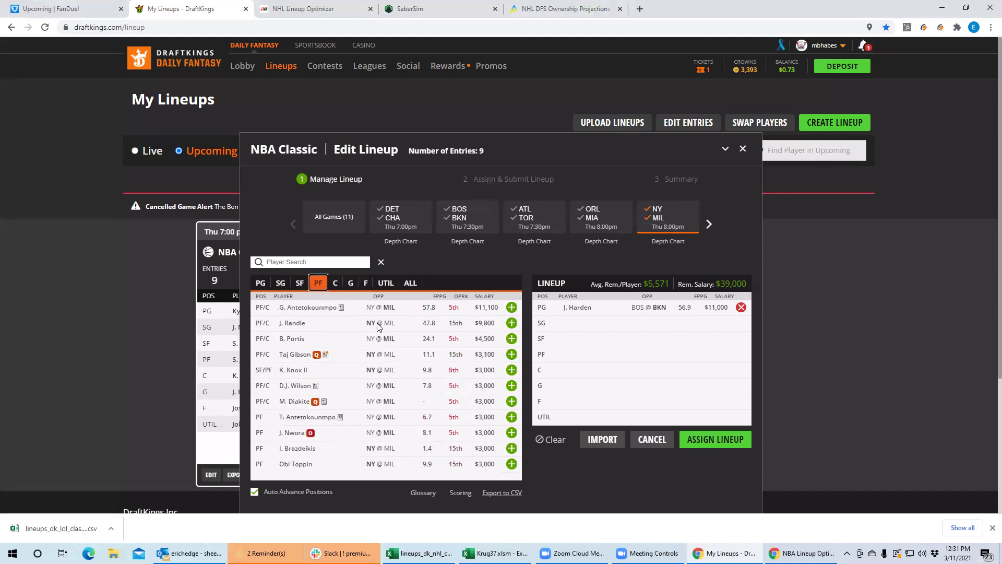
click(512, 340)
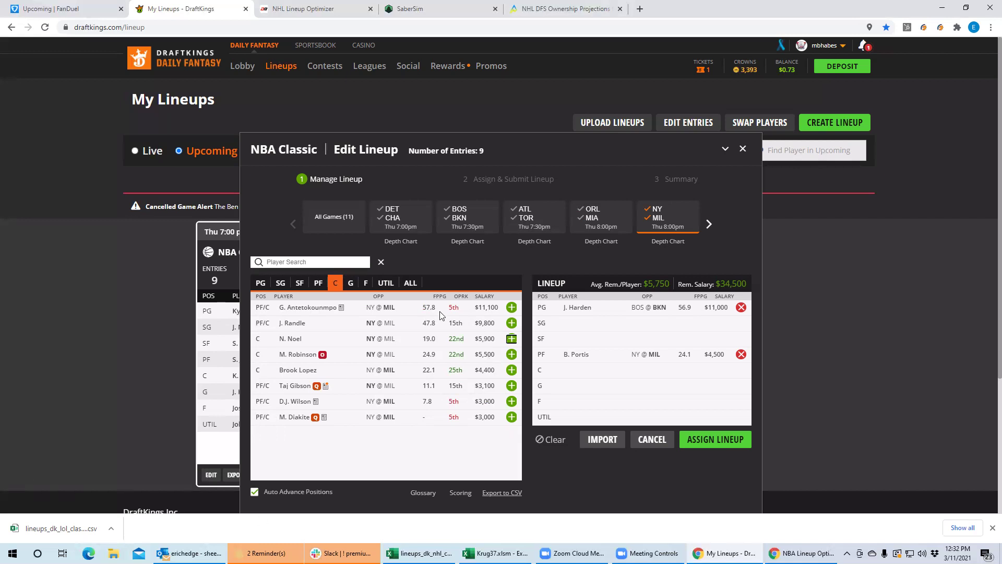
click(319, 283)
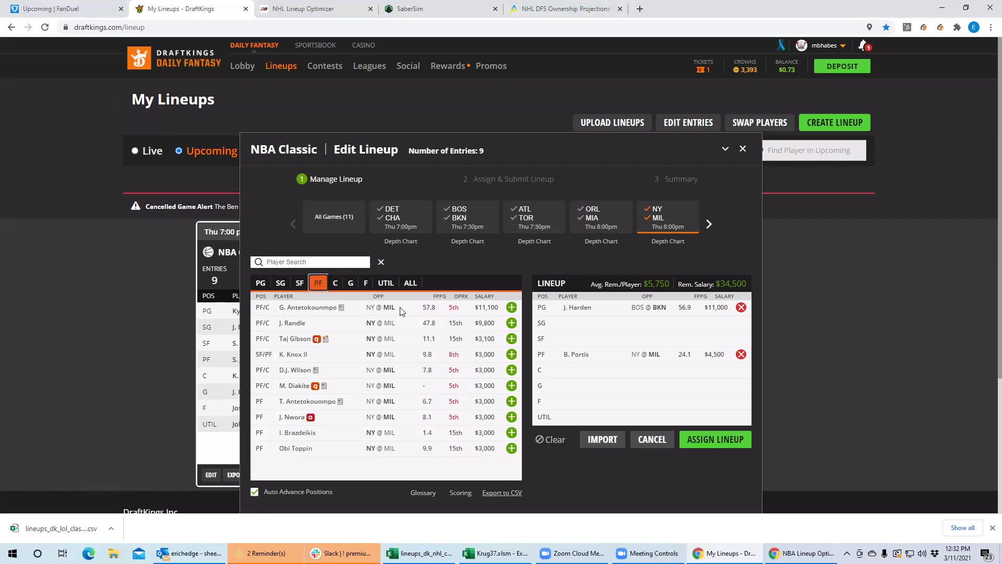
click(511, 308)
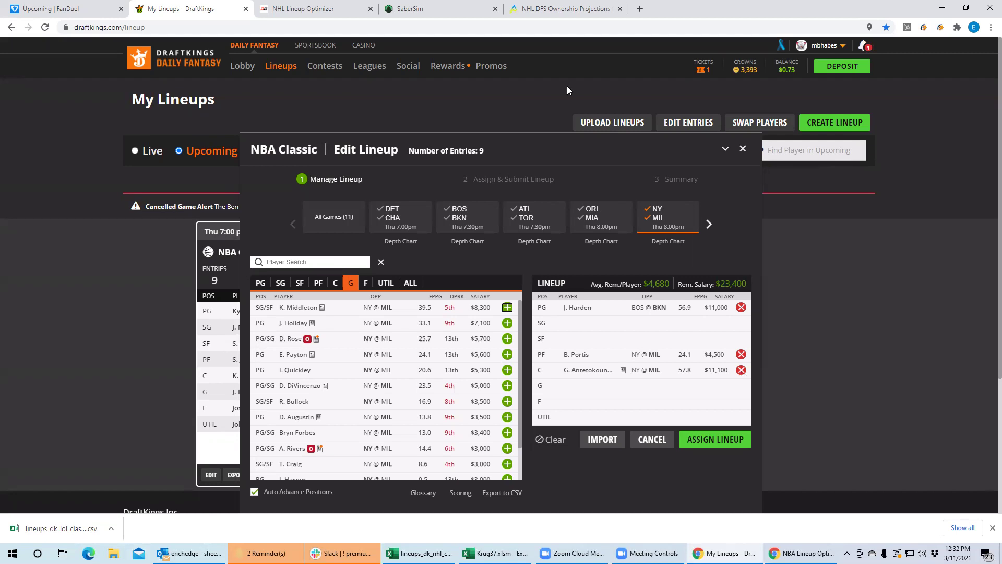
Switch the game filter to Minnesota's players and add center K. Towns to the lineup's utility slot.
click(679, 210)
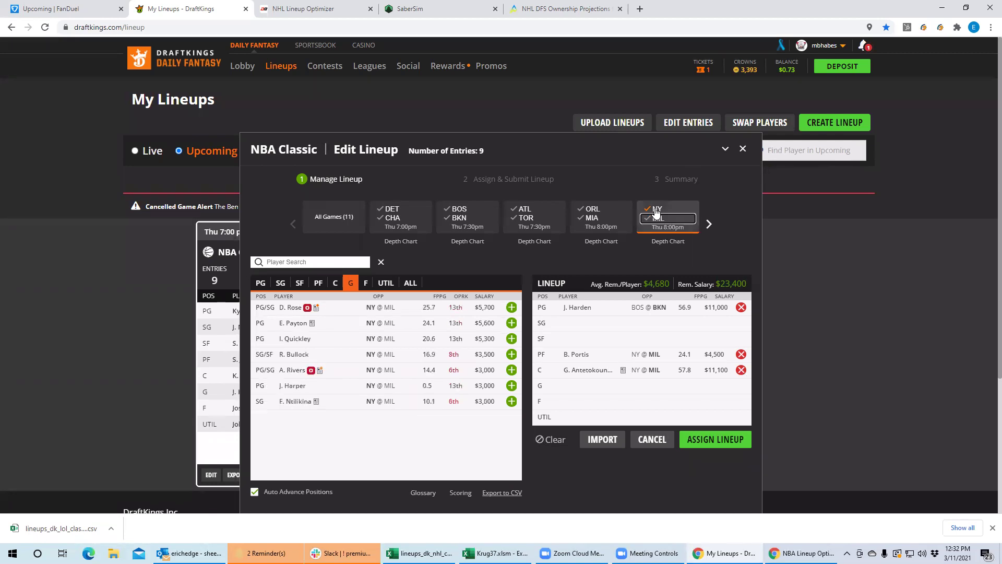
click(710, 226)
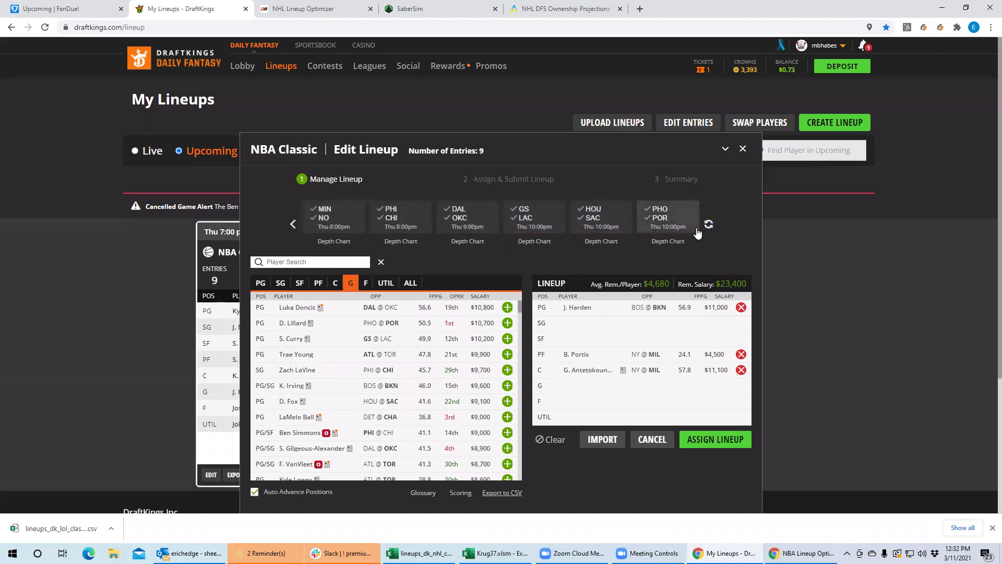
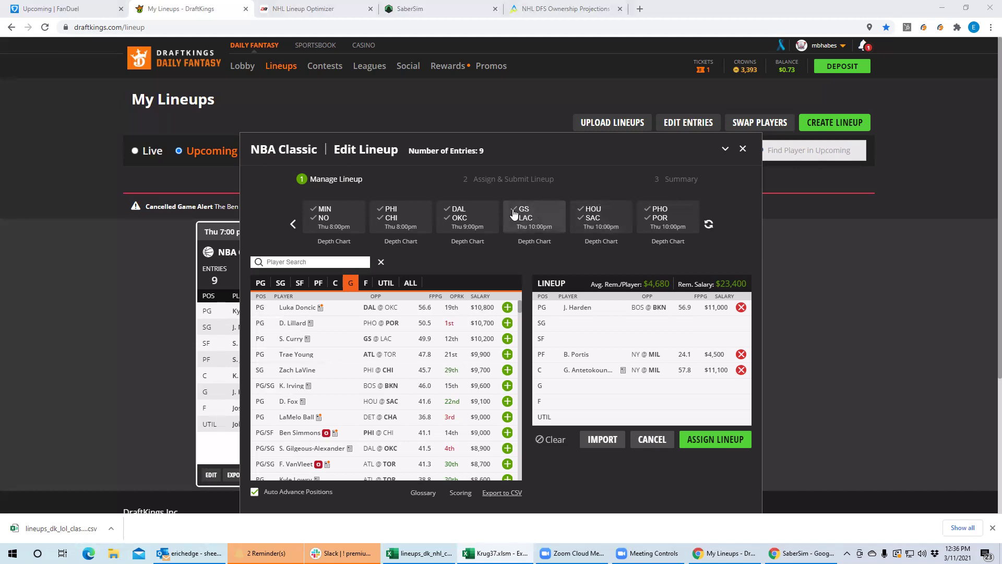
click(324, 217)
click(336, 282)
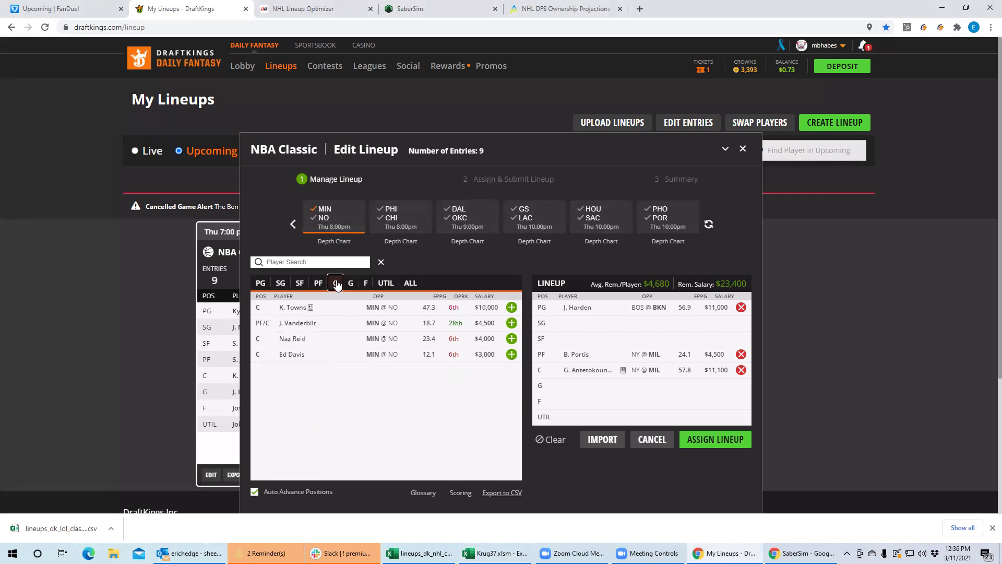
click(511, 307)
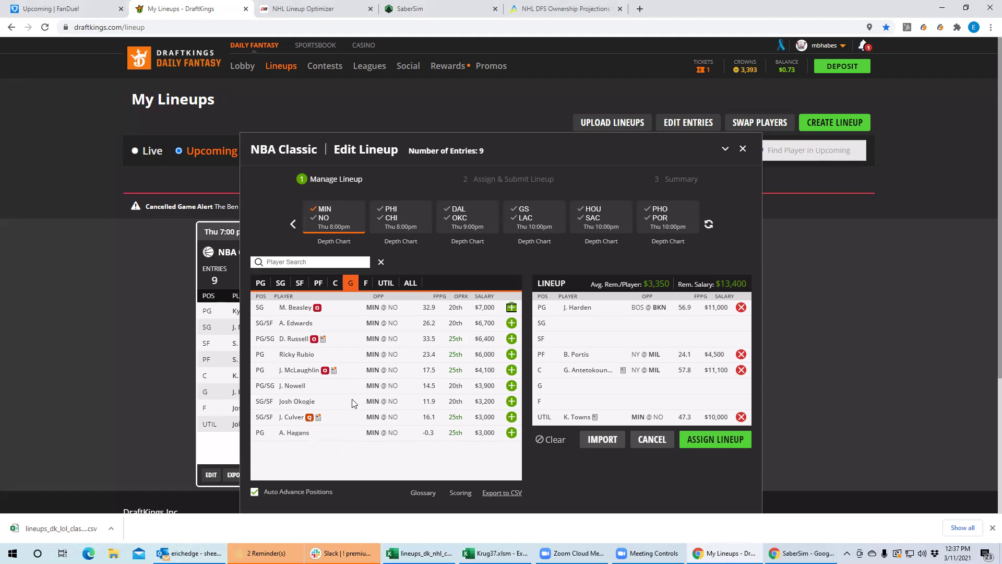
Show Minnesota's power forwards and open Jake Layman's 10-game log.
click(317, 284)
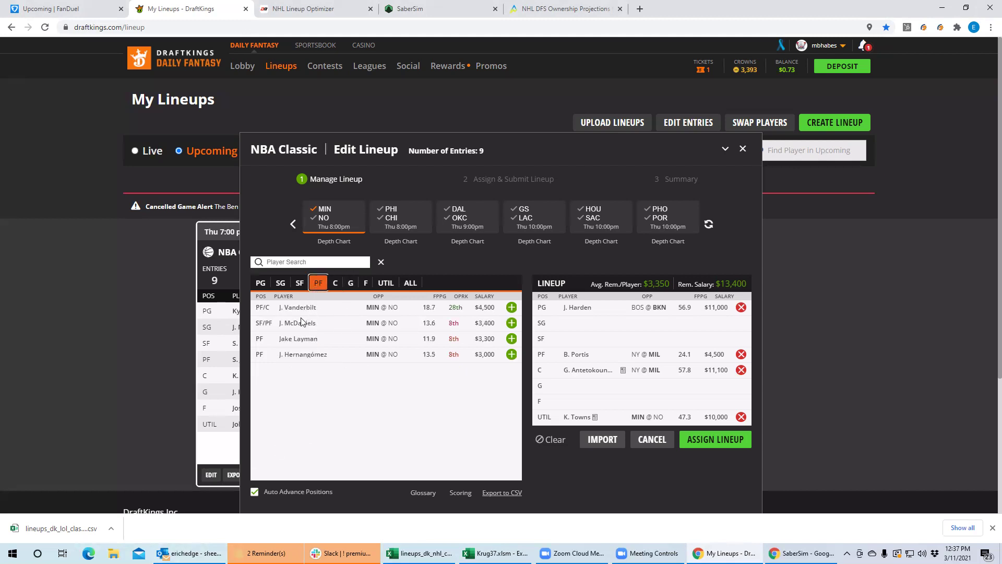
click(293, 339)
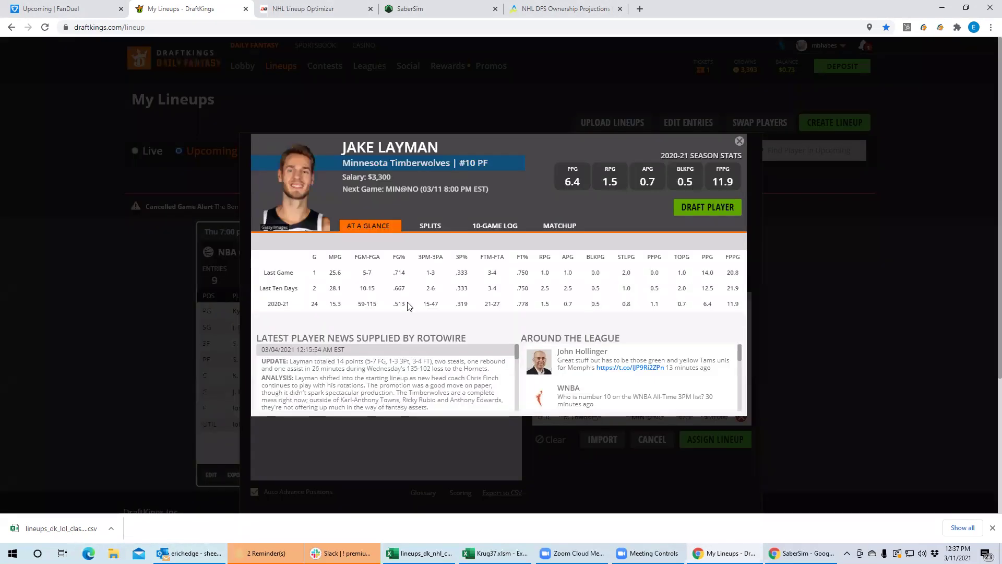
click(474, 229)
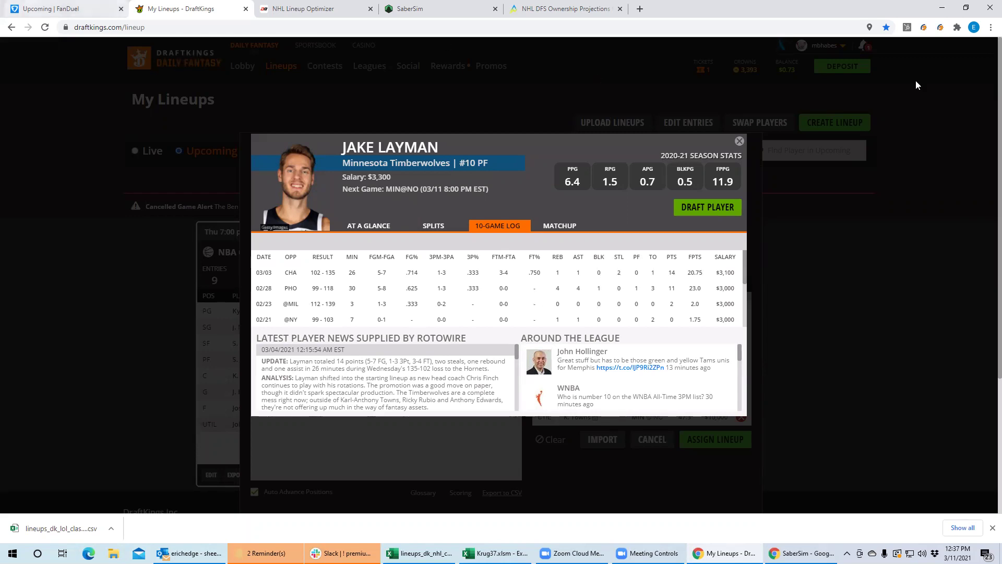
Open popcornmachine.net in a new browser tab.
click(991, 27)
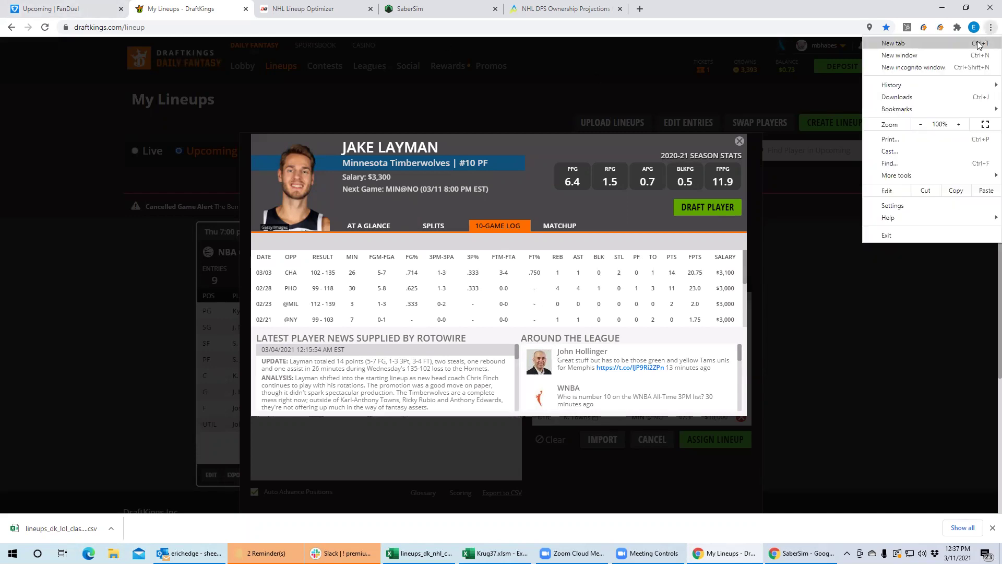
click(978, 44)
click(158, 25)
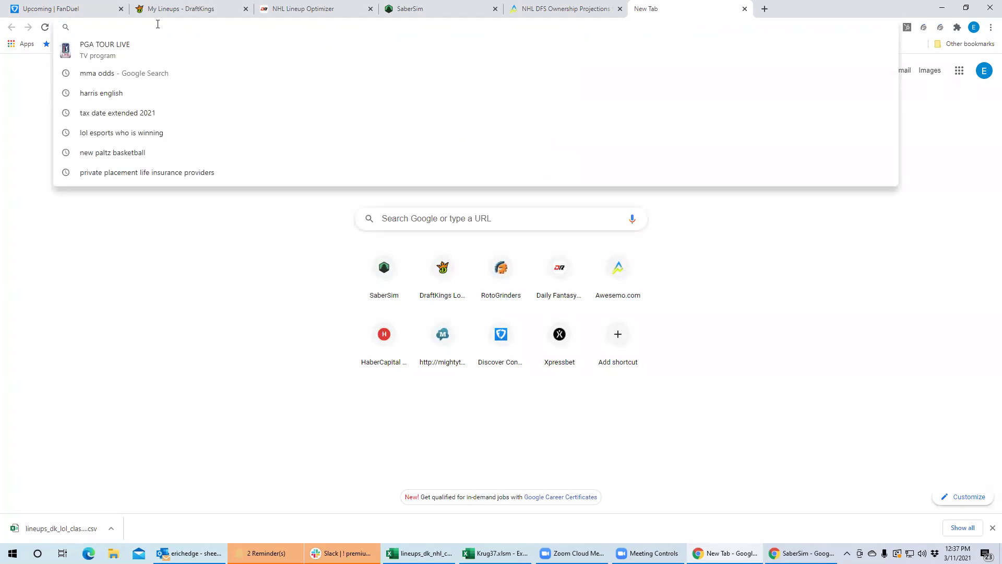
text(op)
key(BackSpace)
key(BackSpace)
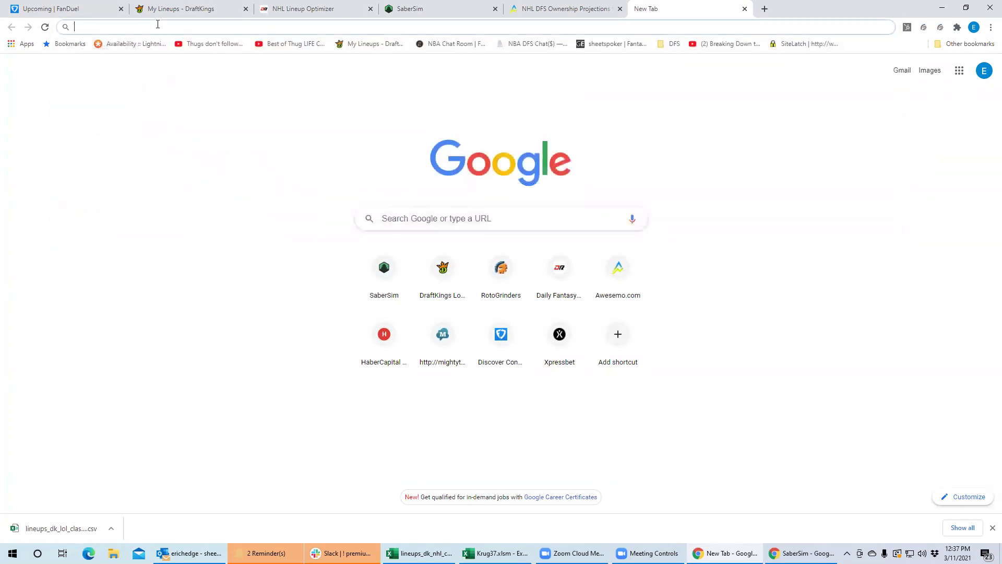
text(popcornmachine.net)
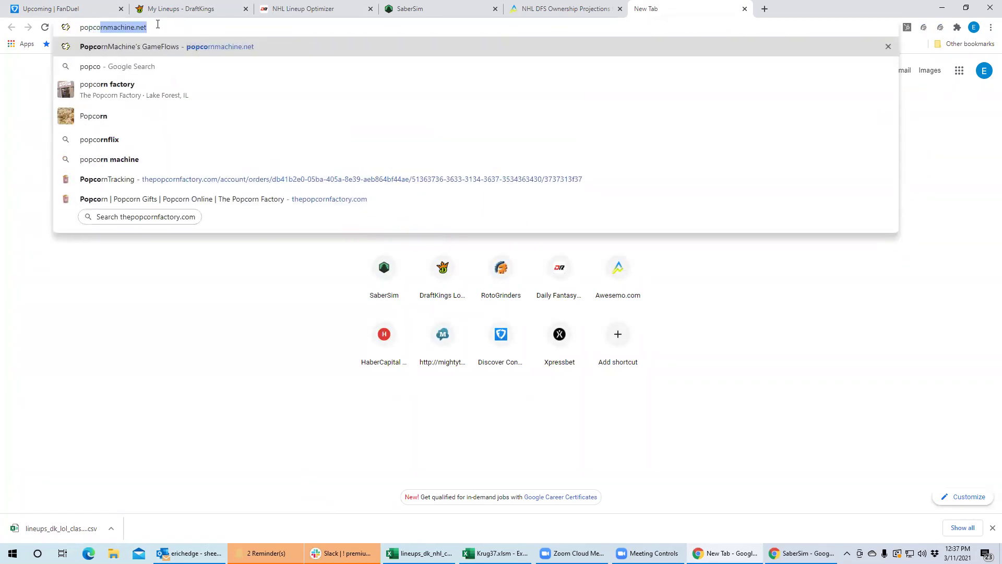
click(218, 47)
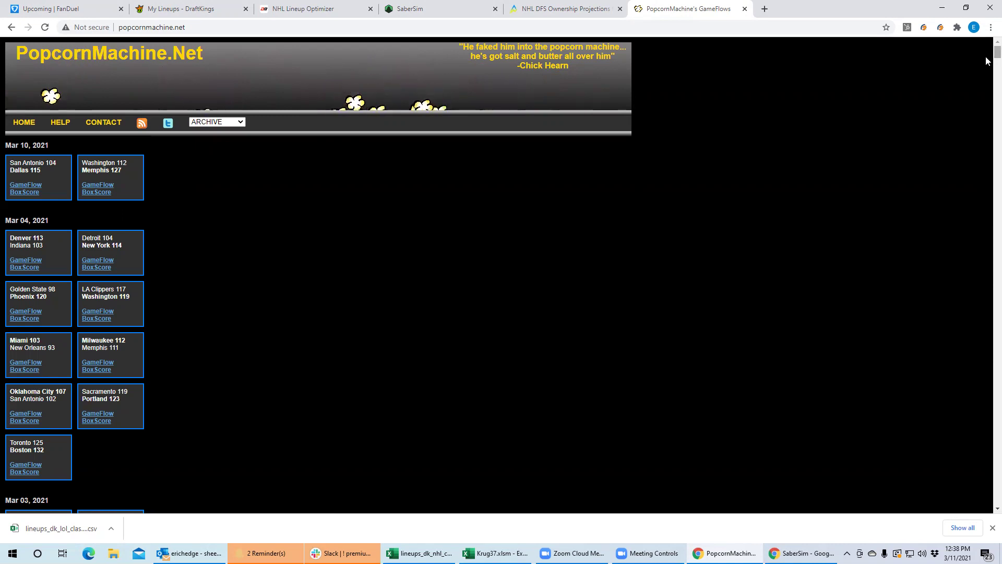
Open the GameFlow chart of the Mar 03, 2021 Charlotte at Minnesota game.
scroll(987, 63, down, 3)
scroll(987, 64, down, 2)
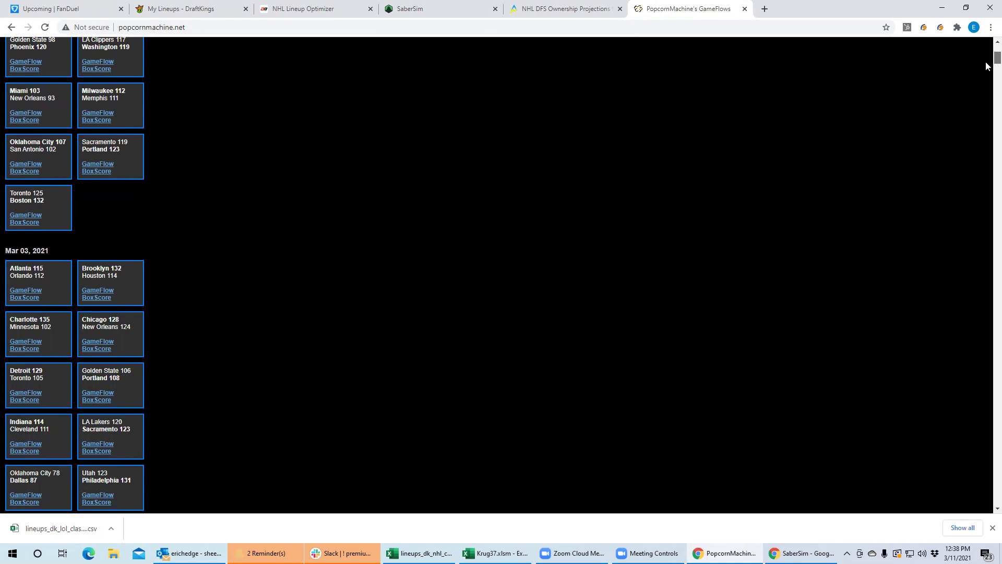
scroll(986, 65, down, 2)
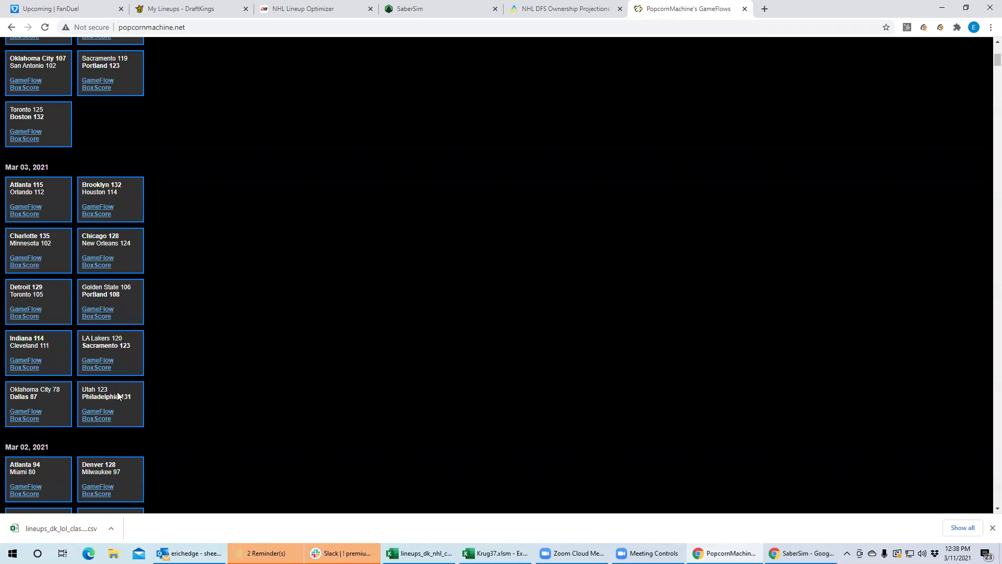
click(32, 261)
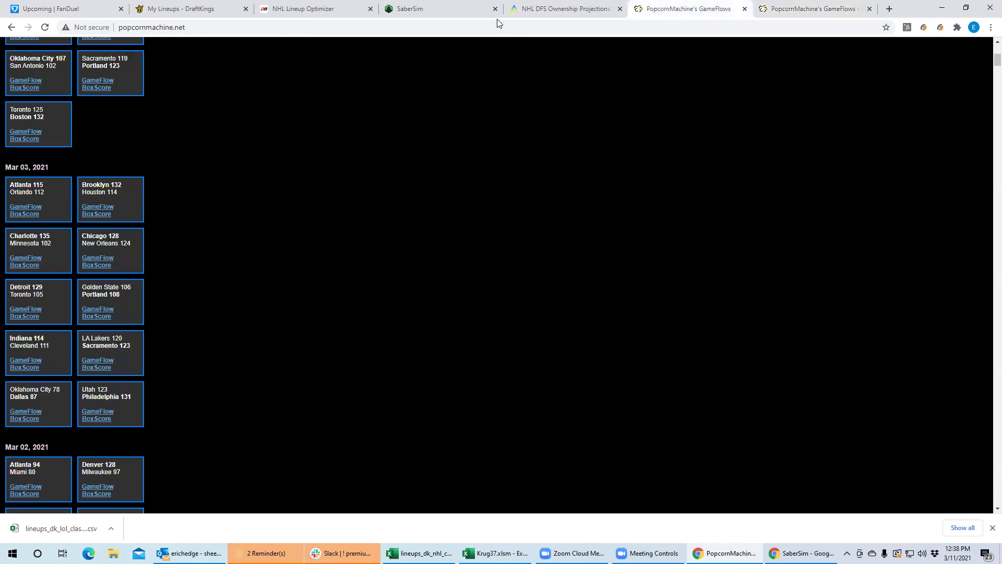
Return to the PopcornMachine game list and open the GameFlow chart of the Feb 28, 2021 Phoenix at Minnesota game.
click(679, 9)
scroll(987, 68, down, 4)
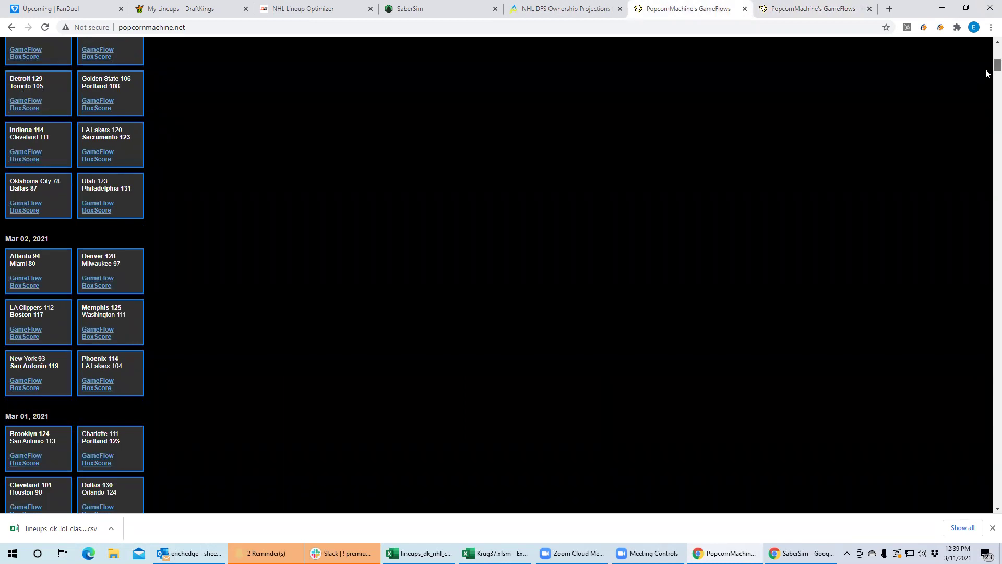
scroll(986, 75, down, 3)
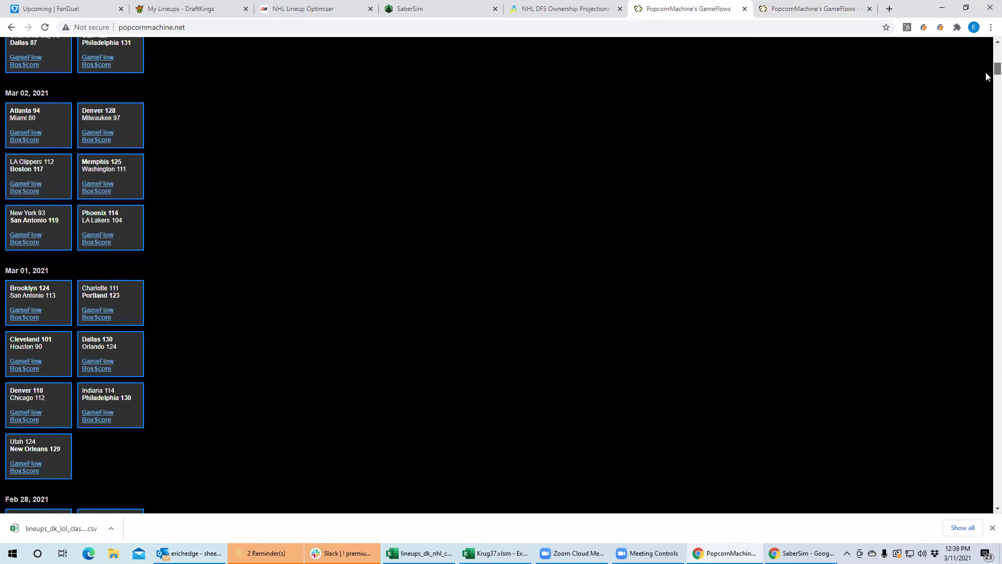
scroll(986, 77, down, 4)
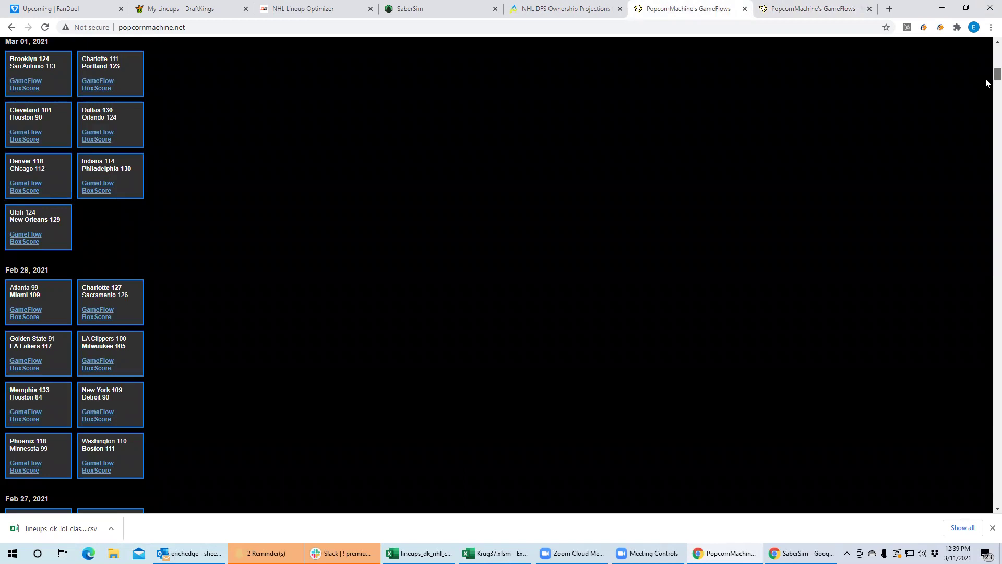
click(27, 464)
mouse_move(492, 301)
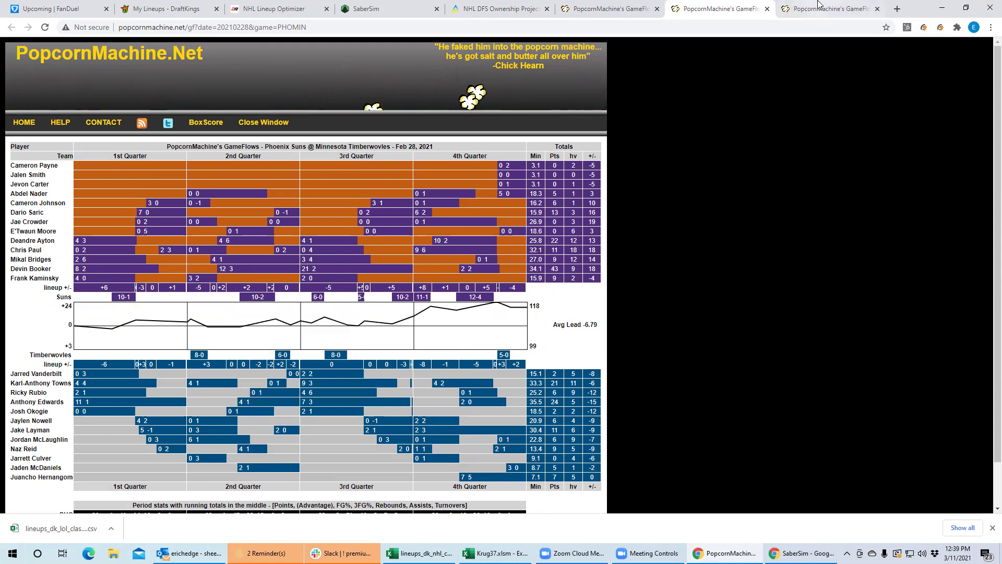
Examine the Minnesota players' stints by quarter in the Mar 03 Charlotte GameFlow chart.
click(817, 10)
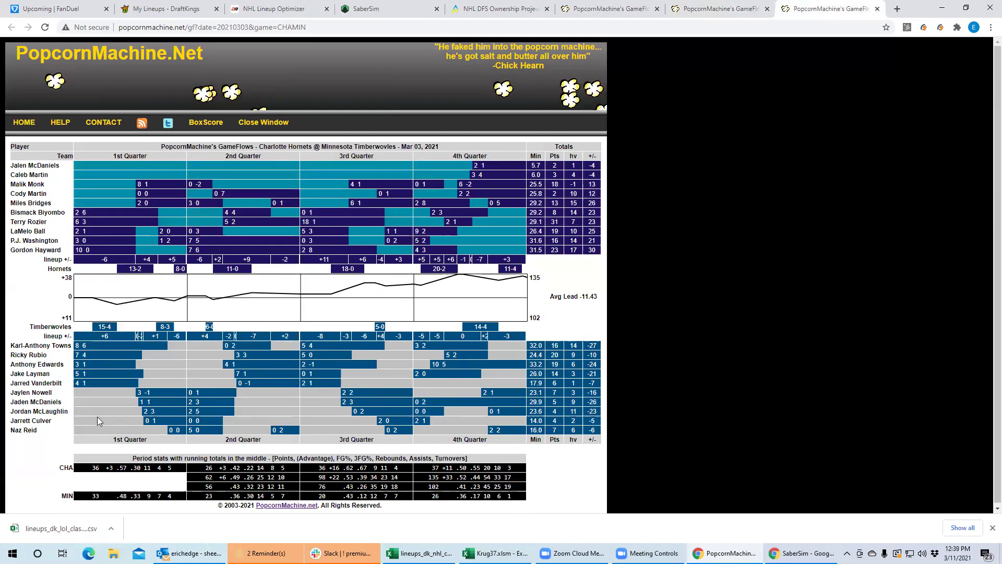
mouse_move(97, 380)
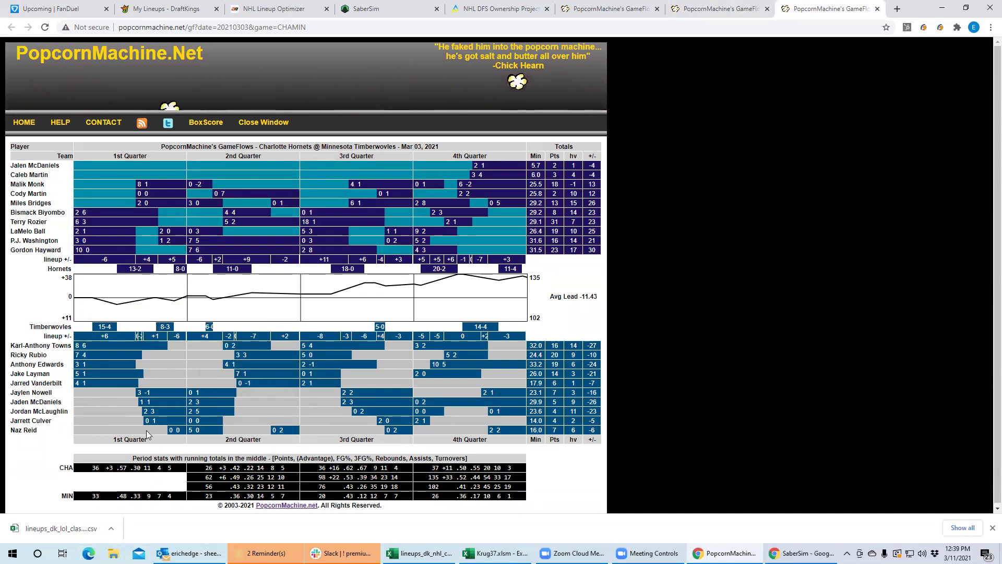
mouse_move(258, 434)
mouse_move(492, 430)
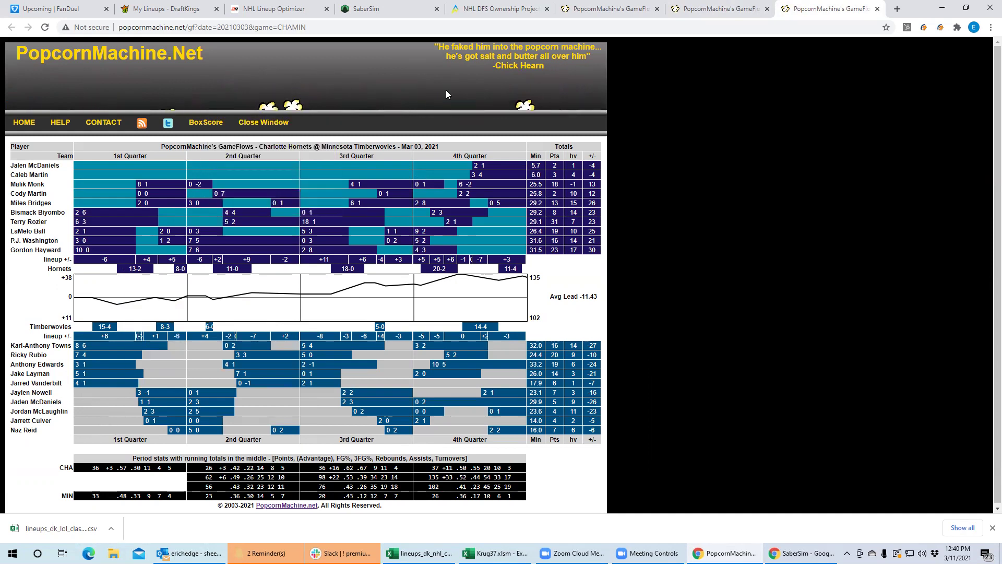
Compare Minnesota's rotation in the Feb 28 Phoenix GameFlow chart with the Mar 03 Charlotte one.
click(720, 9)
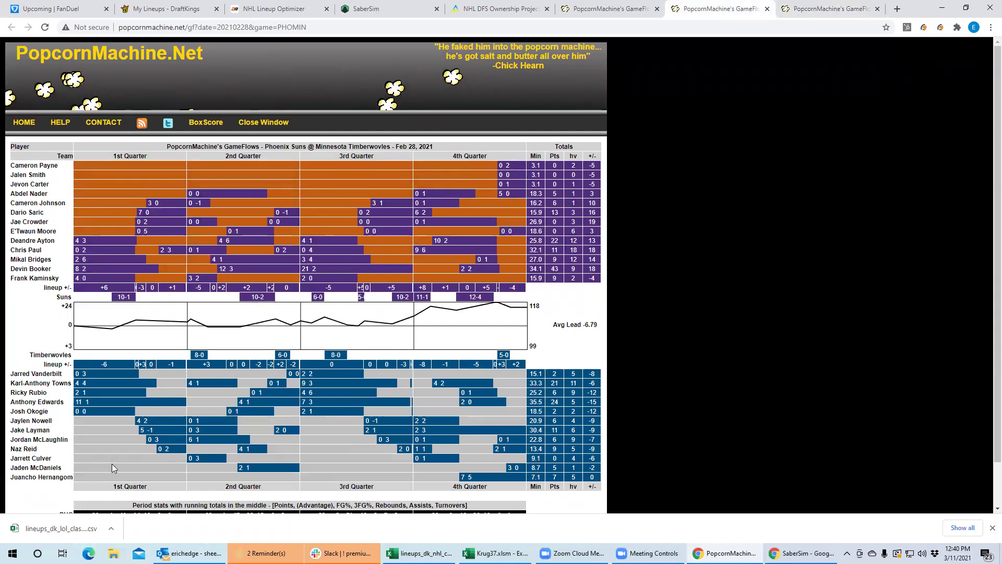
mouse_move(458, 453)
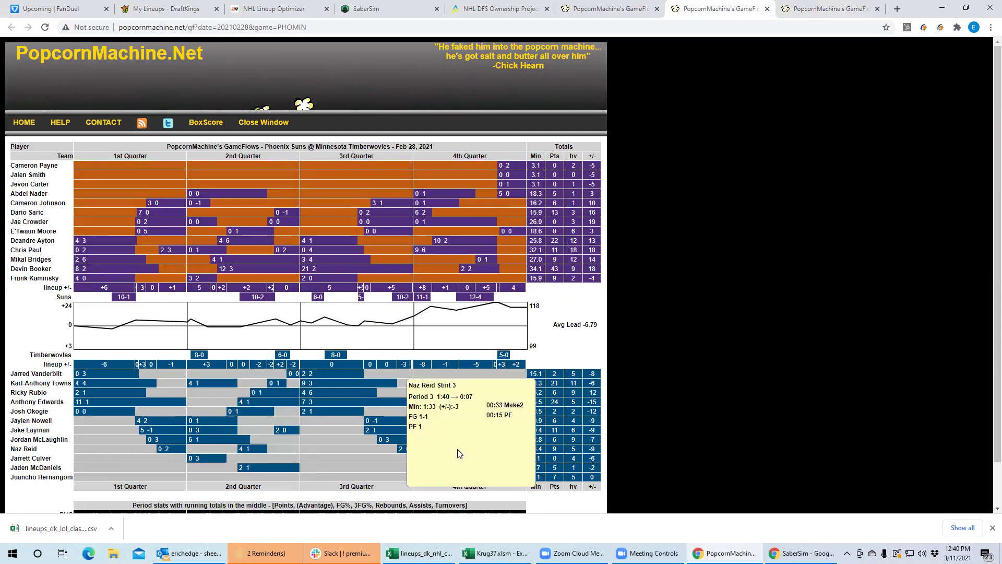
mouse_move(367, 431)
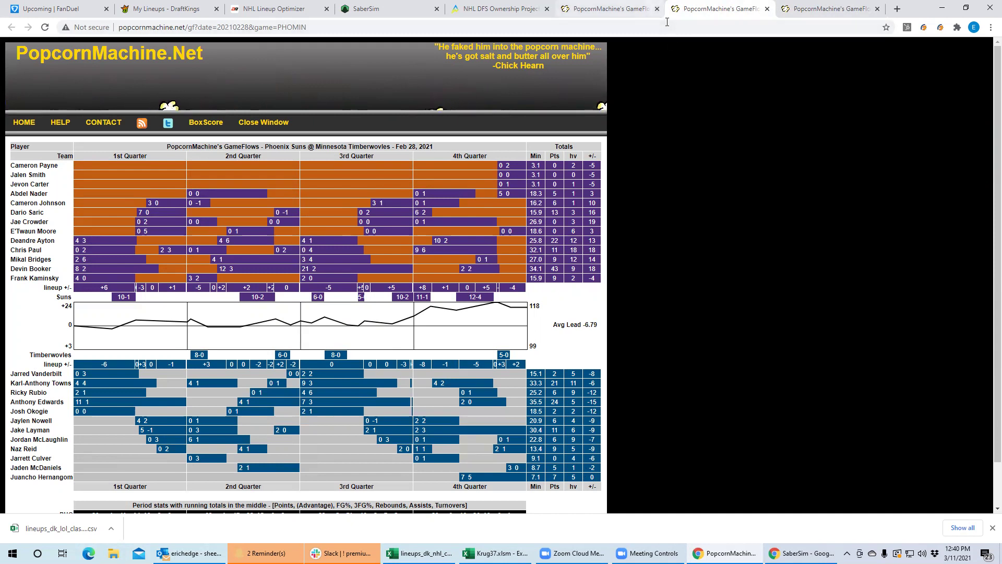
click(815, 14)
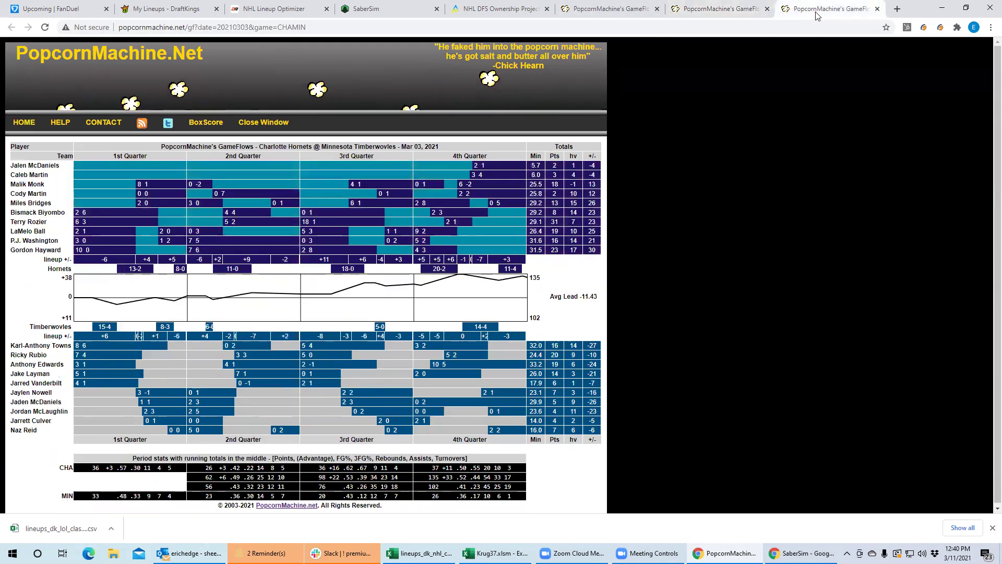
click(731, 10)
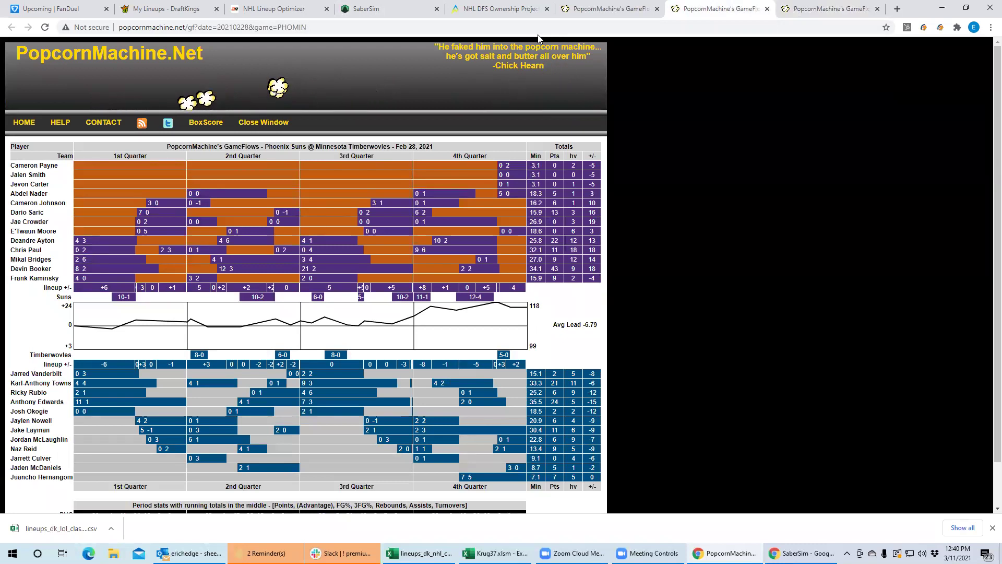
Switch back to the DraftKings lineup page and close Jake Layman's player card.
click(182, 10)
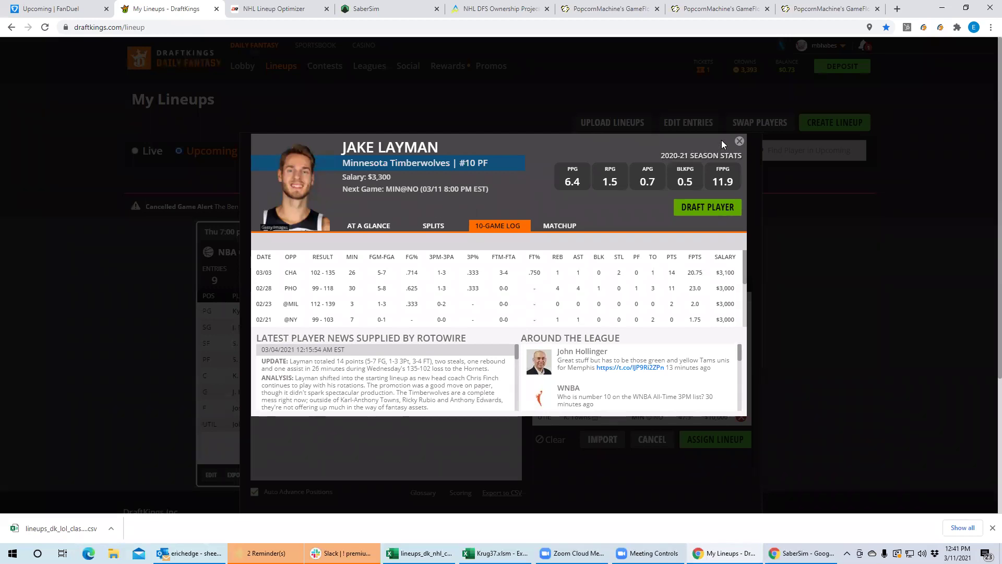
click(740, 142)
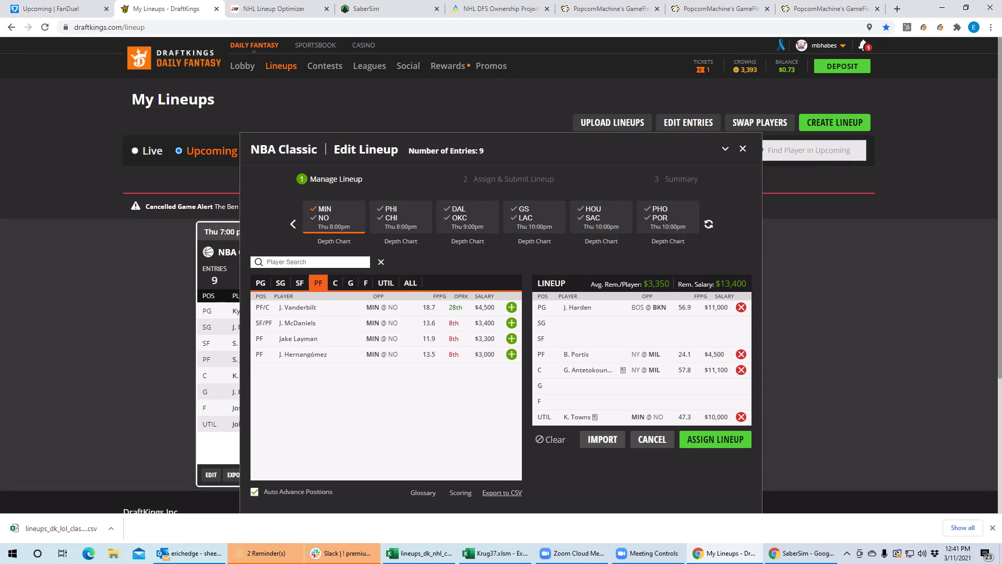
key(alt+Tab)
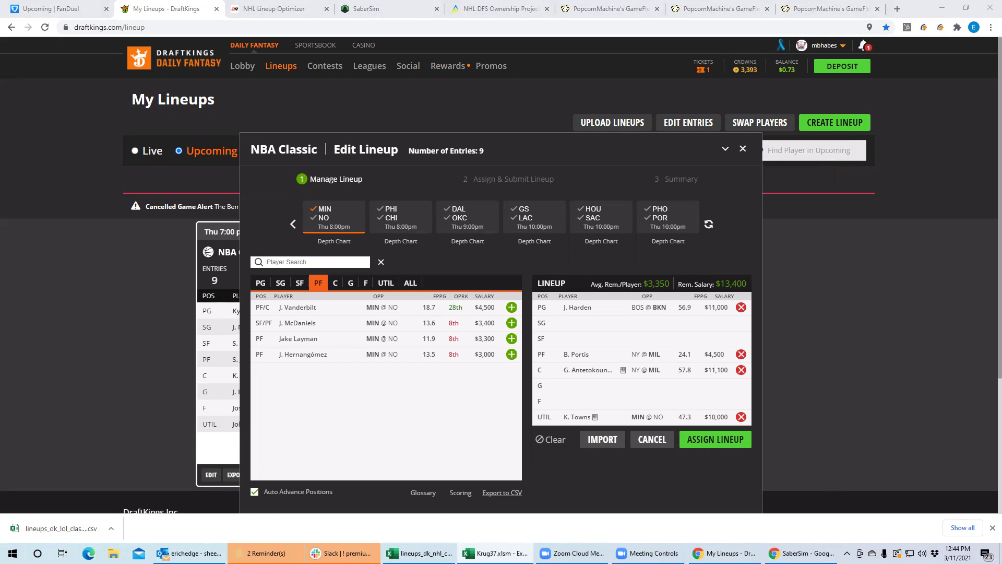
Filter the power forwards to the PHI @ CHI game, and replace that filter with the DAL @ OKC game.
click(393, 219)
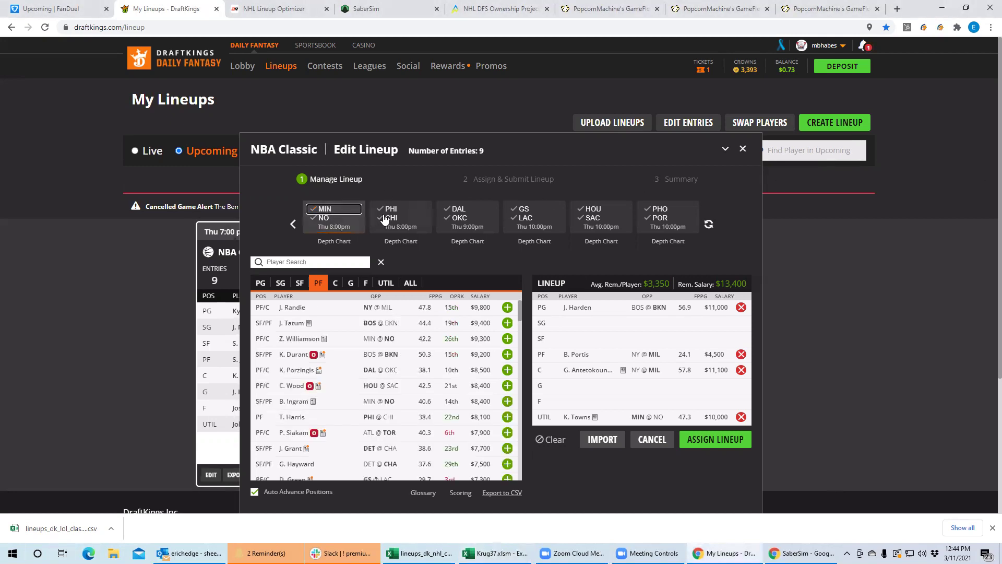
click(392, 218)
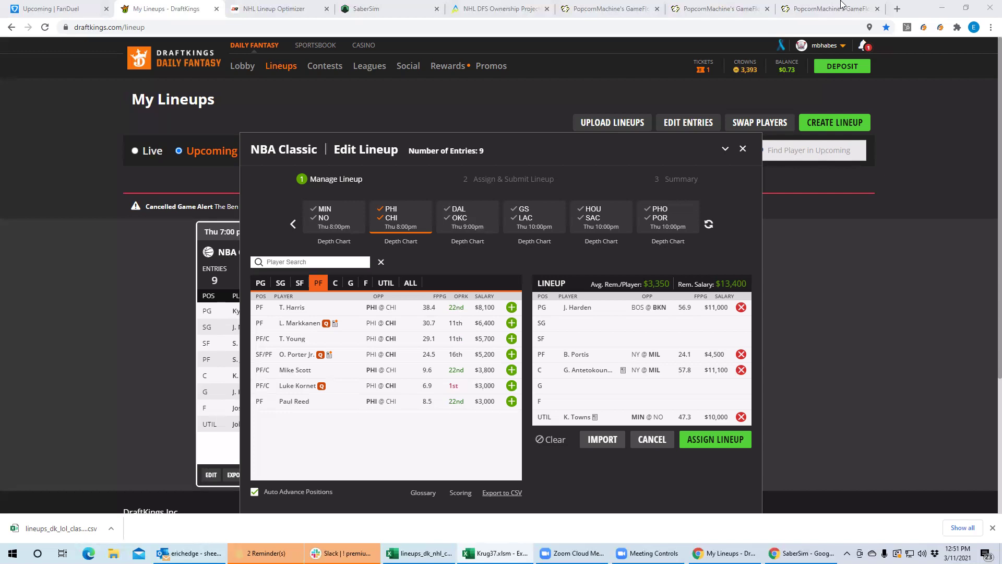
click(393, 218)
click(393, 210)
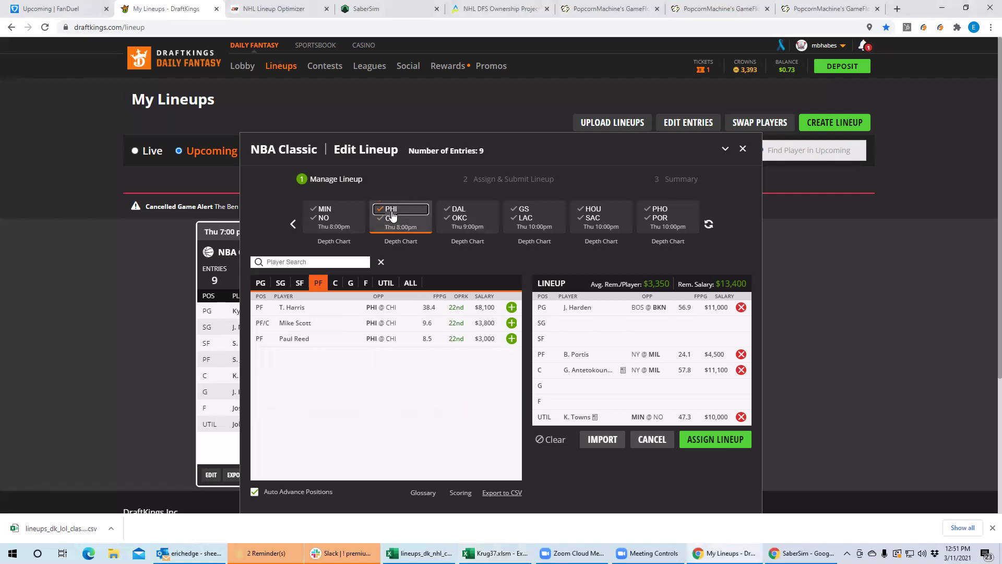
click(459, 217)
click(461, 217)
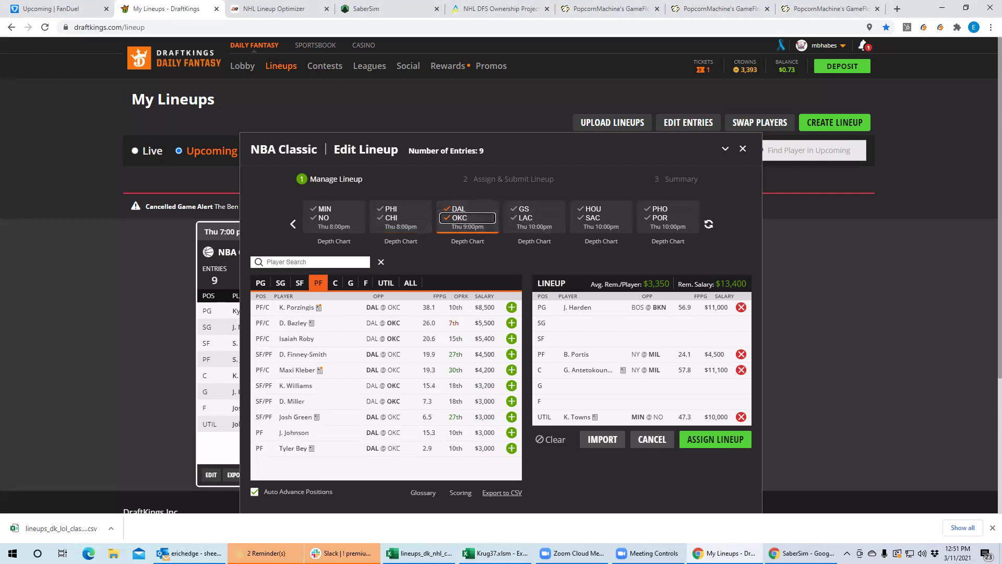
key(alt+Tab)
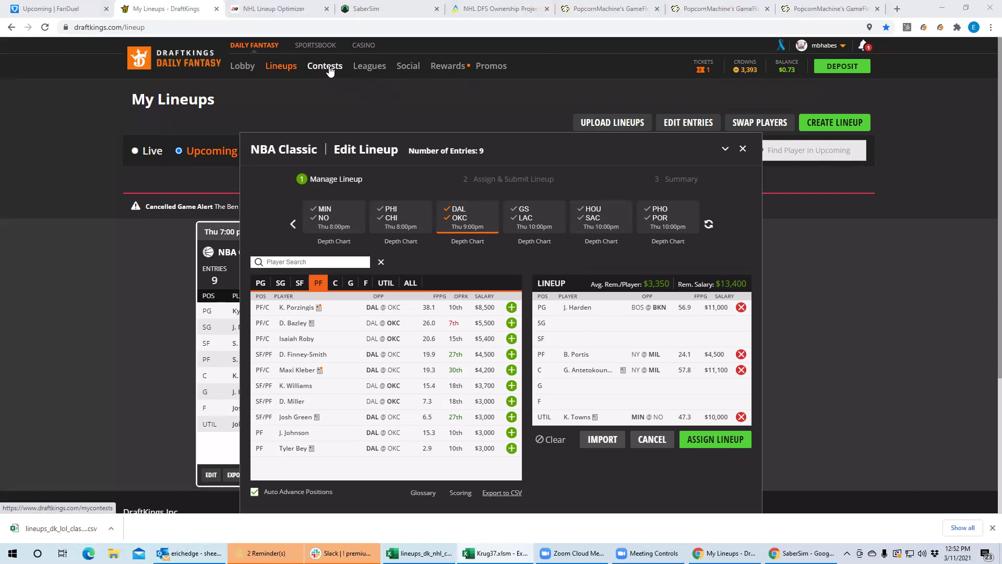
Detach the DraftKings My Lineups page into its own window and show the Phoenix GameFlow chart in the original window.
drag(181, 9, 741, 53)
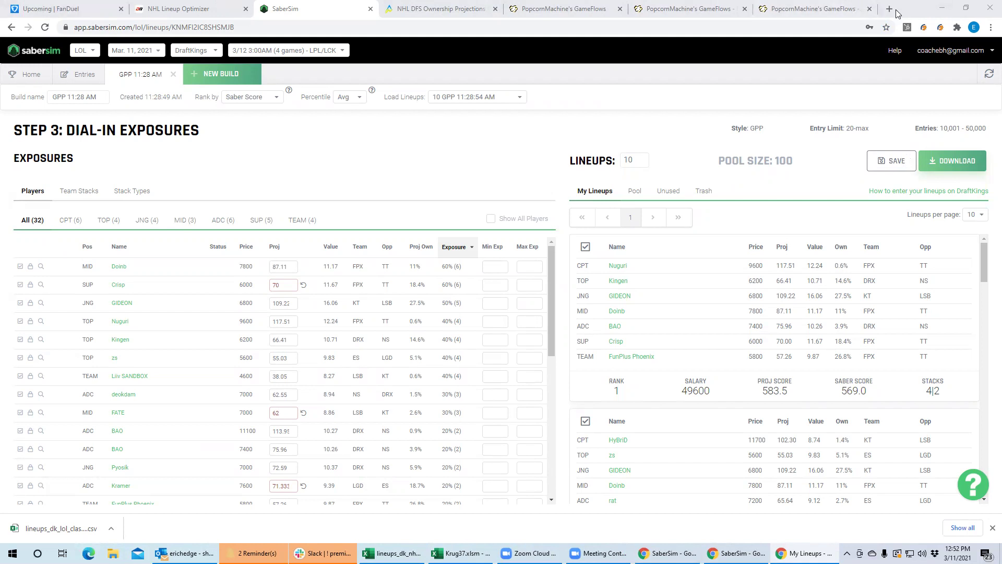
click(689, 9)
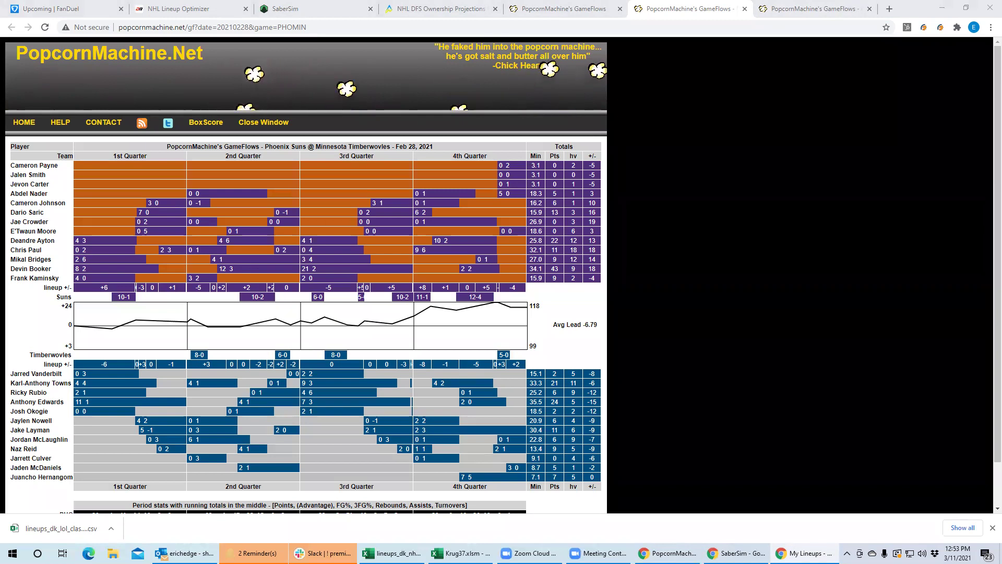
Switch to the DraftKings window and examine the recent NBA Classic lineups dated 03/10/2021.
key(alt+Tab)
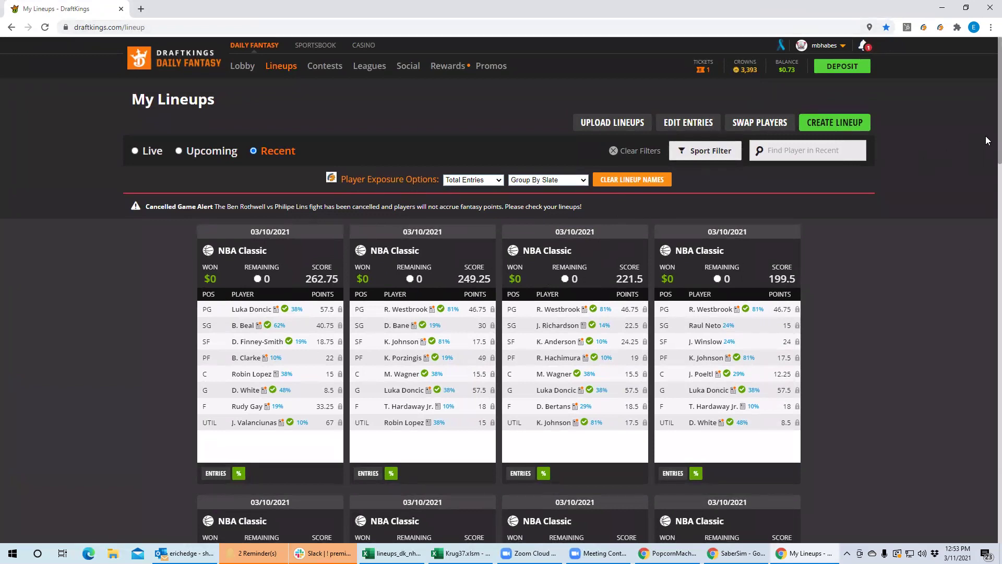
scroll(986, 143, down, 6)
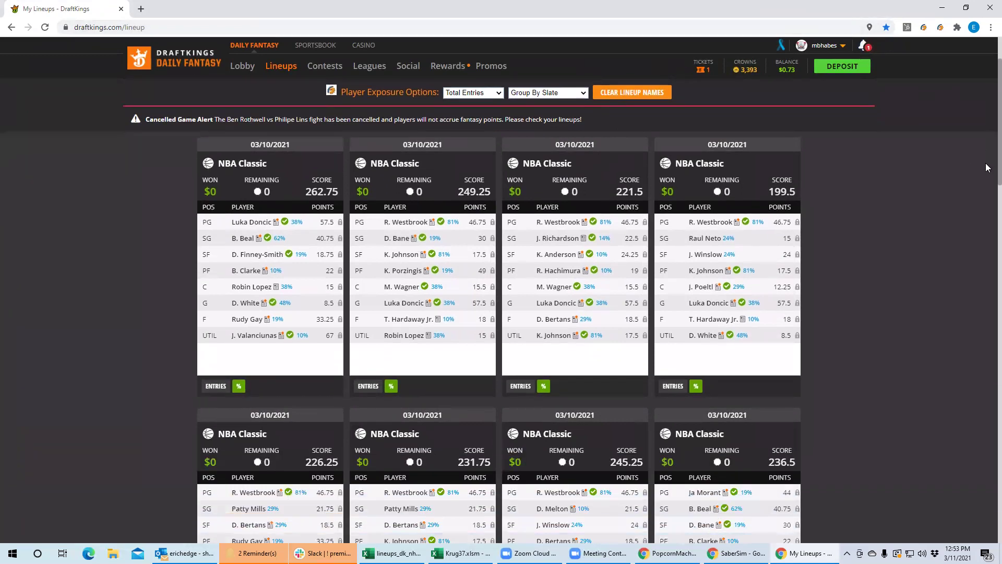
scroll(987, 235, down, 7)
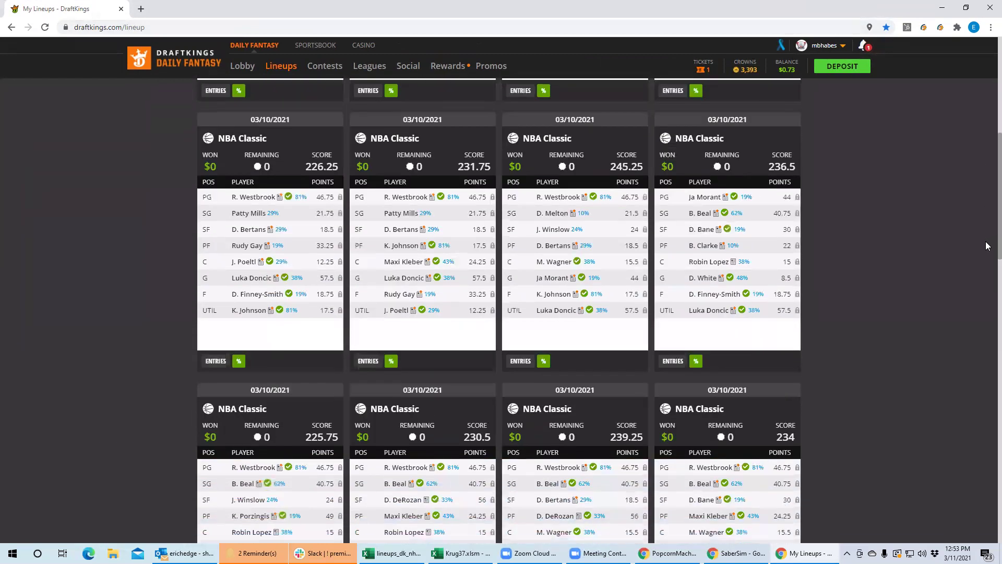
scroll(986, 334, down, 6)
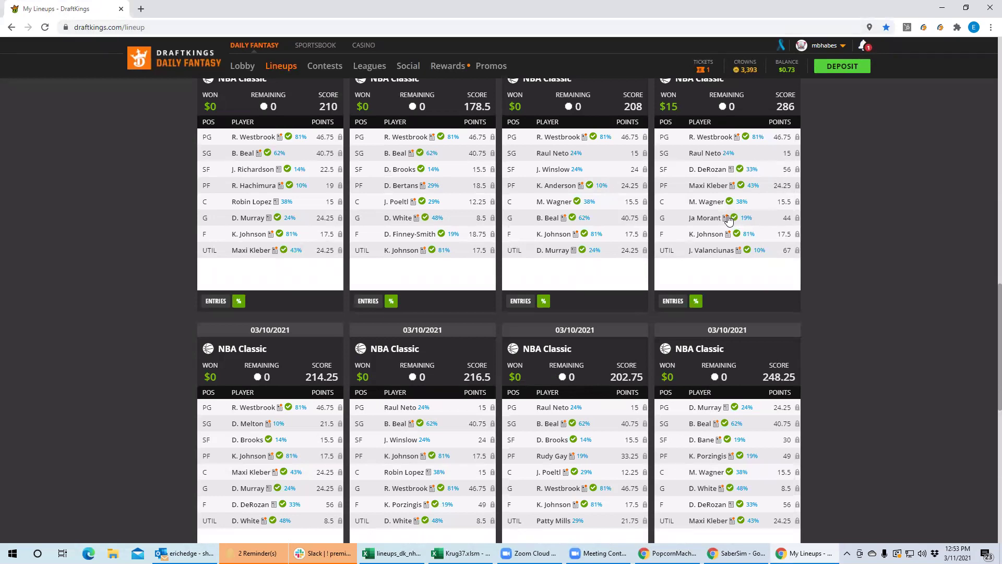
Minimize the separate DraftKings My Lineups window and bring it back over the GameFlow page.
click(942, 11)
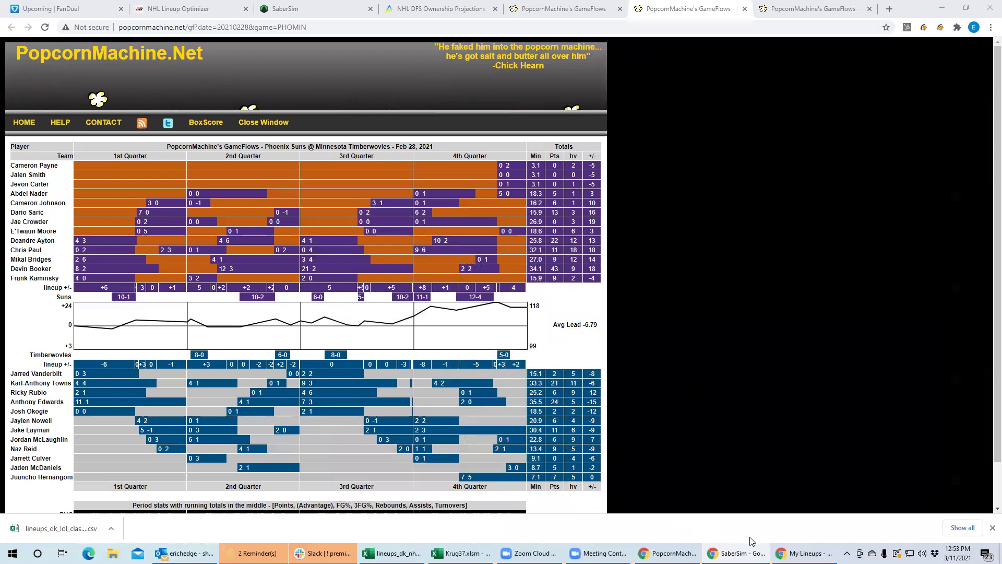
click(804, 553)
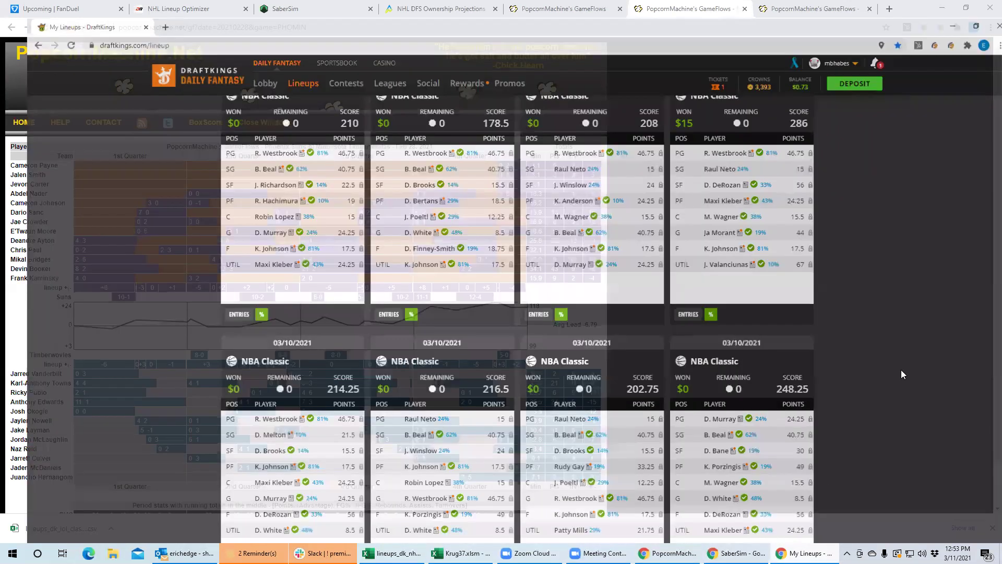
key(alt+Tab)
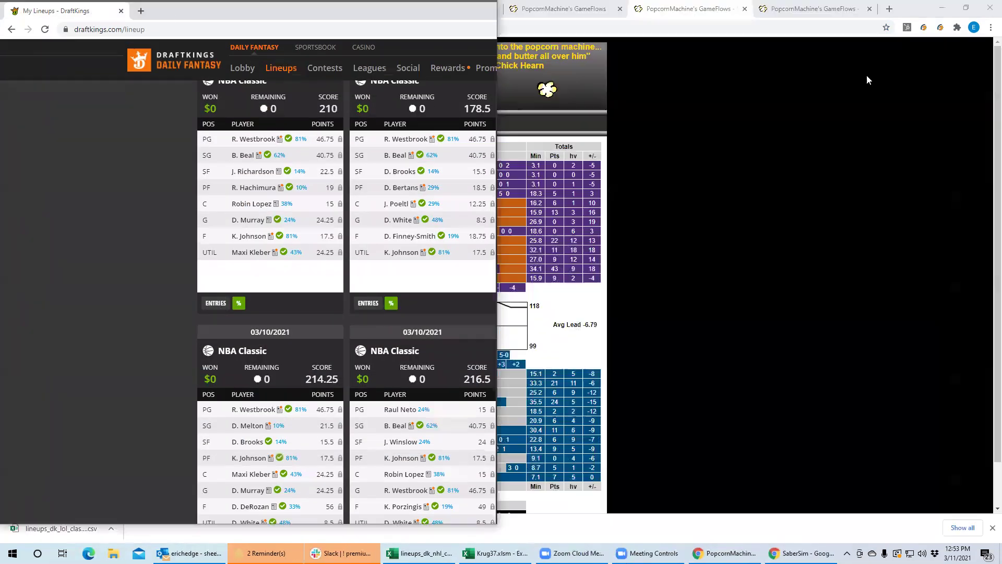